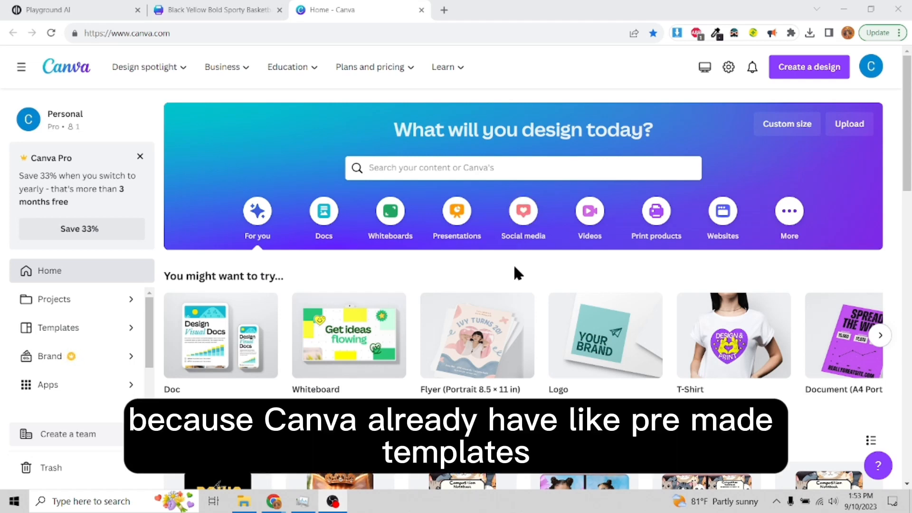
Step: Switch to the Black Yellow Bold Sporty Basketball Player T-Shirt design and add a new page after page 2
scroll(517, 295, "down", 3)
scroll(335, 244, "up", 3)
left_click(233, 10)
scroll(333, 195, "down", 5)
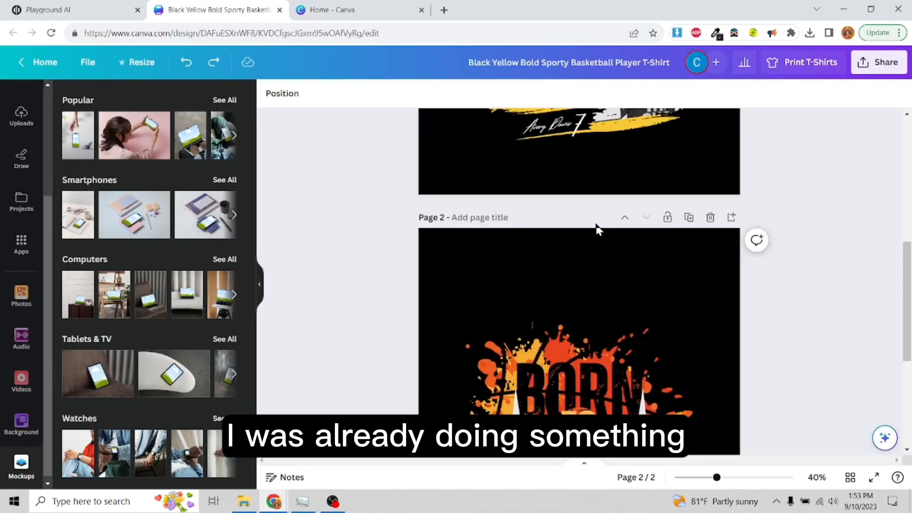
scroll(597, 230, "up", 5)
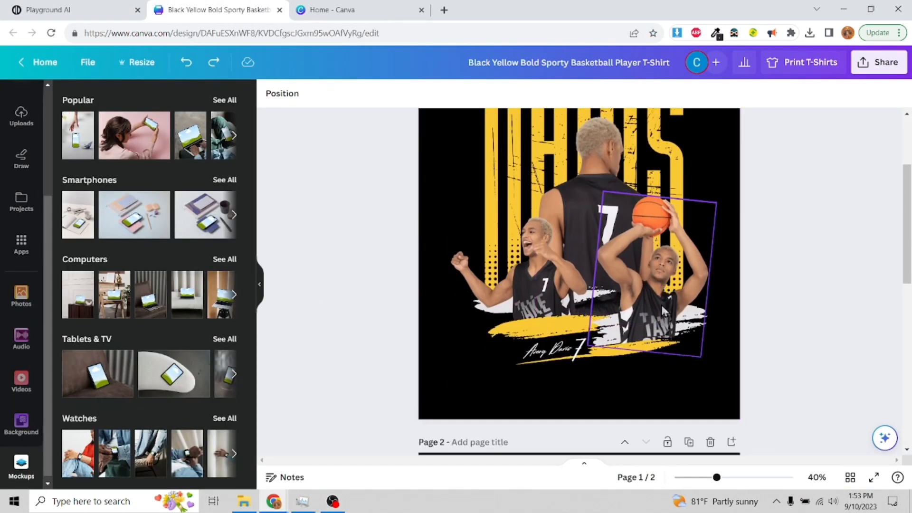
scroll(663, 311, "down", 3)
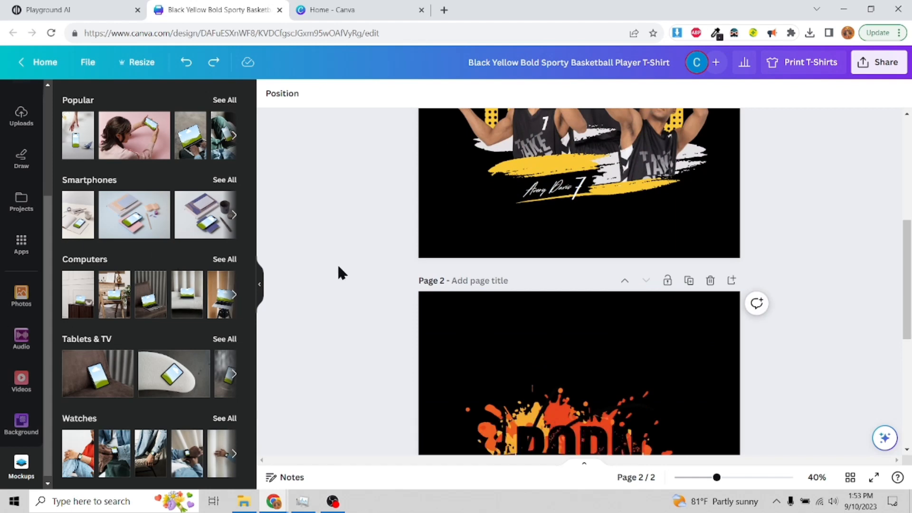
scroll(358, 269, "down", 4)
left_click(557, 418)
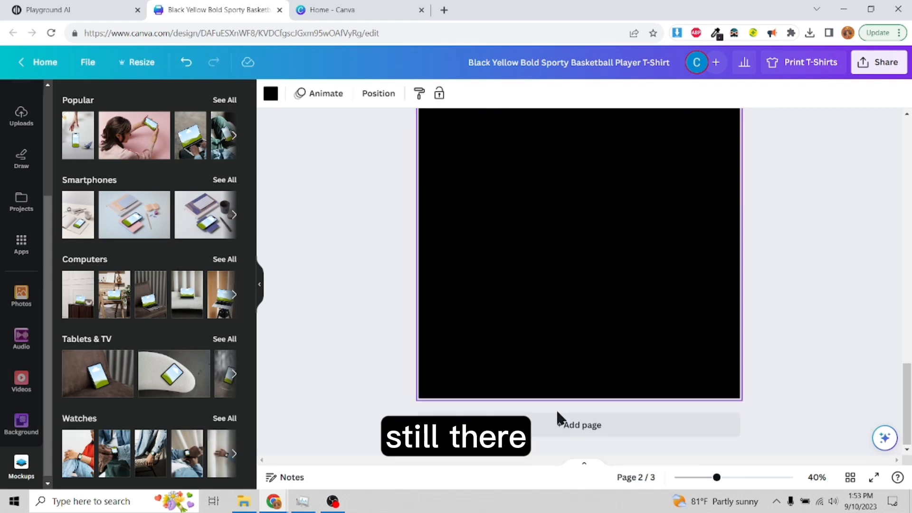
Step: Open the Mockups app from the most popular apps
scroll(7, 204, "up", 3)
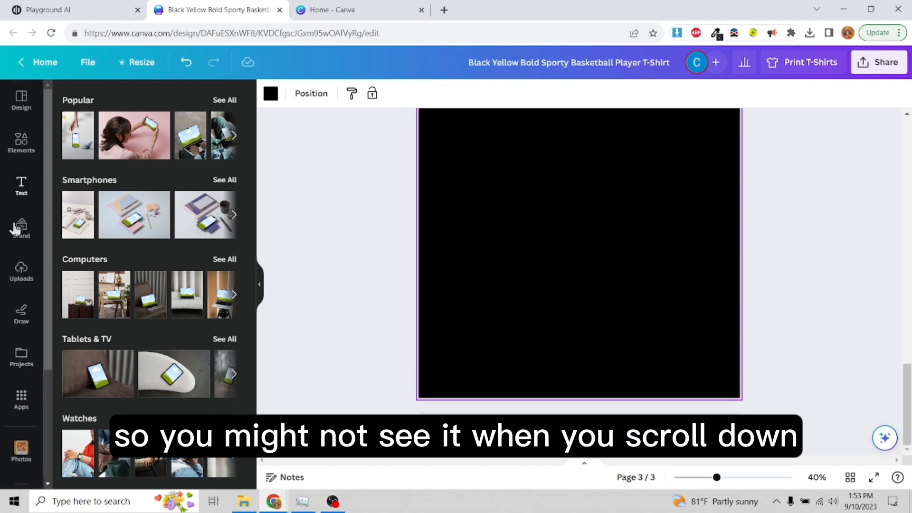
scroll(26, 423, "down", 3)
scroll(29, 295, "up", 3)
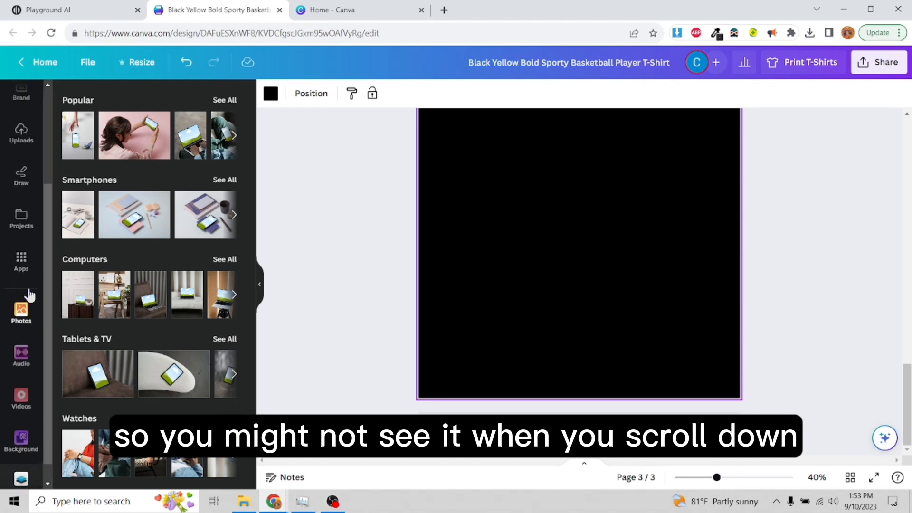
scroll(29, 380, "down", 3)
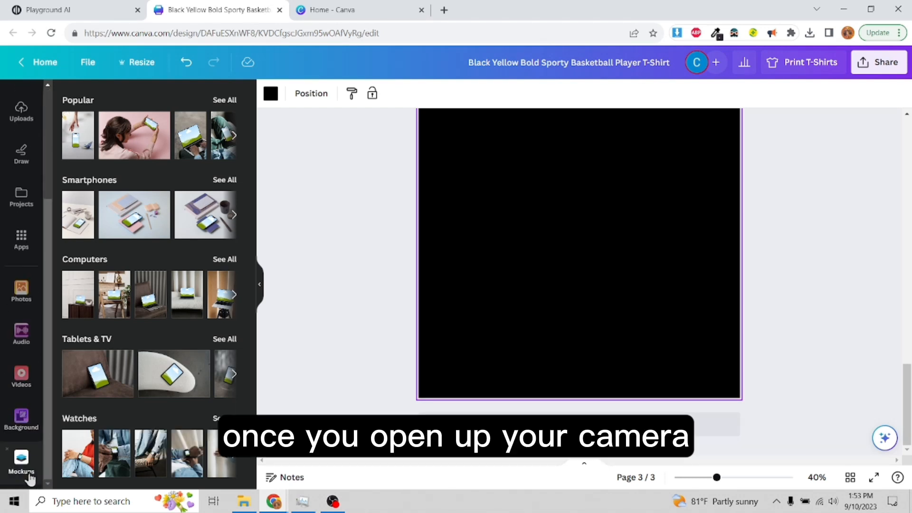
left_click(22, 243)
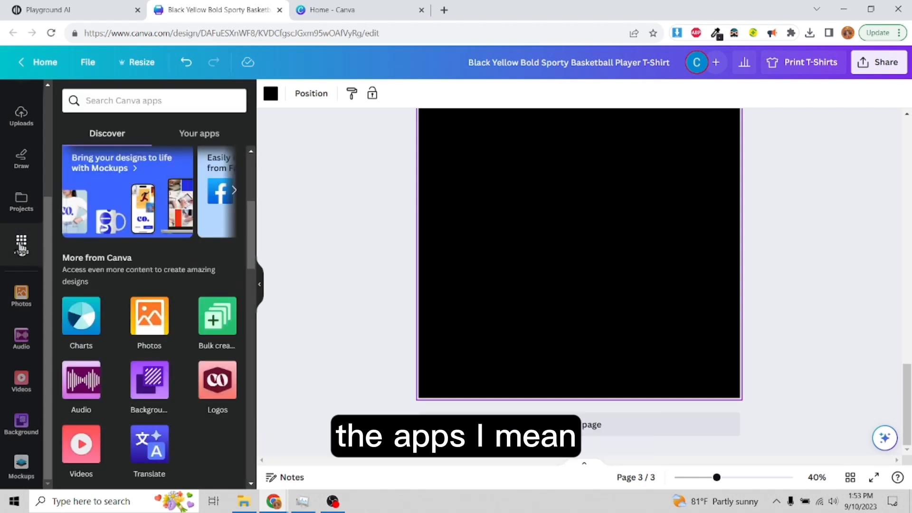
scroll(157, 278, "down", 5)
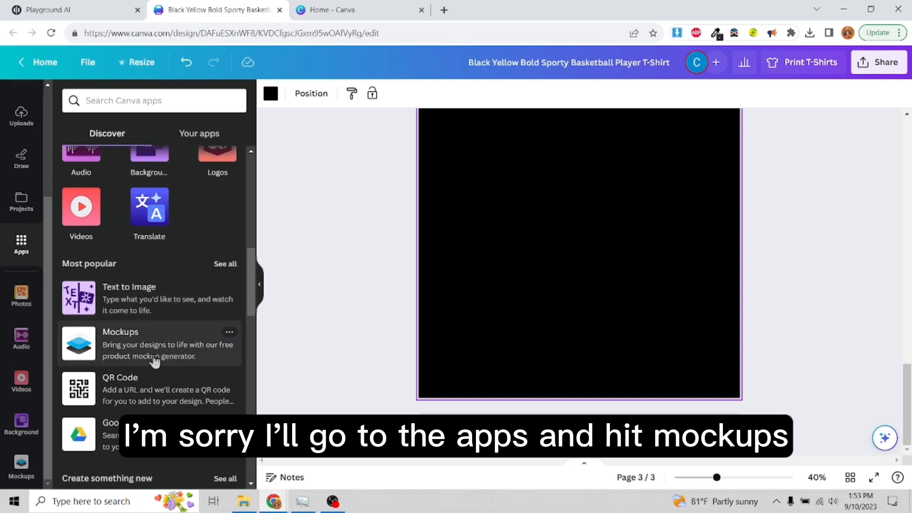
left_click(122, 351)
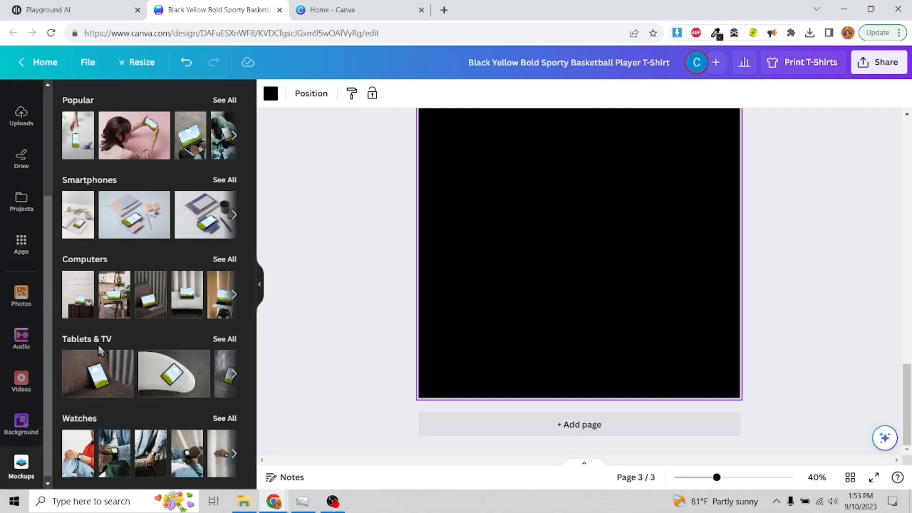
Step: Look through the mockup categories, including devices, apparel, print and packaging, and more of the Home & living mockups
scroll(161, 384, "down", 7)
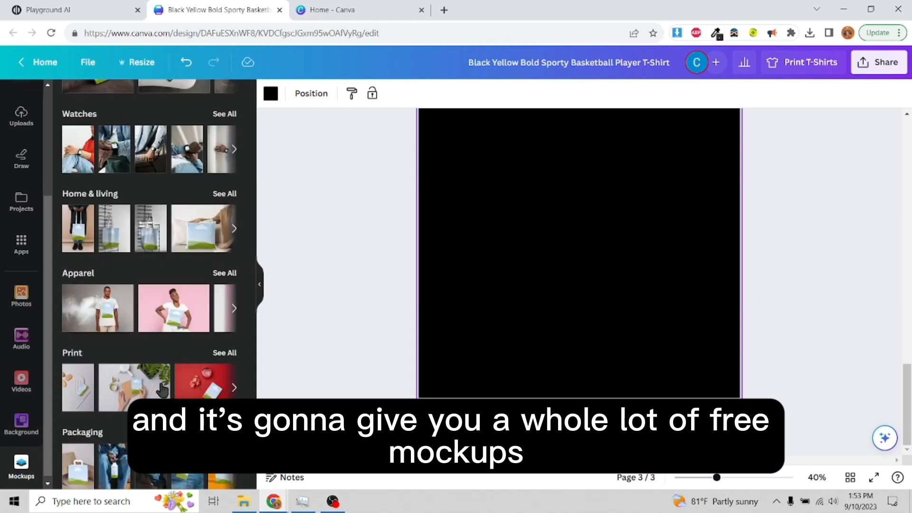
scroll(161, 384, "down", 3)
scroll(161, 383, "up", 10)
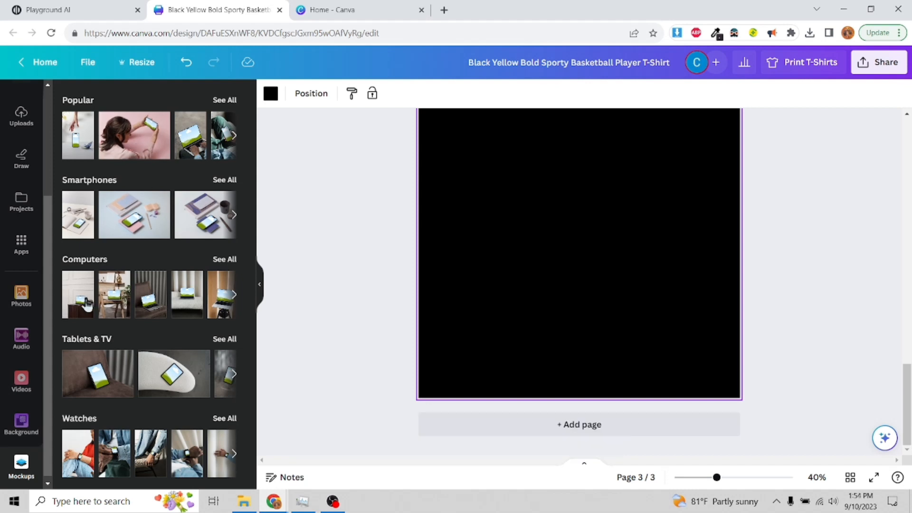
scroll(152, 302, "down", 1)
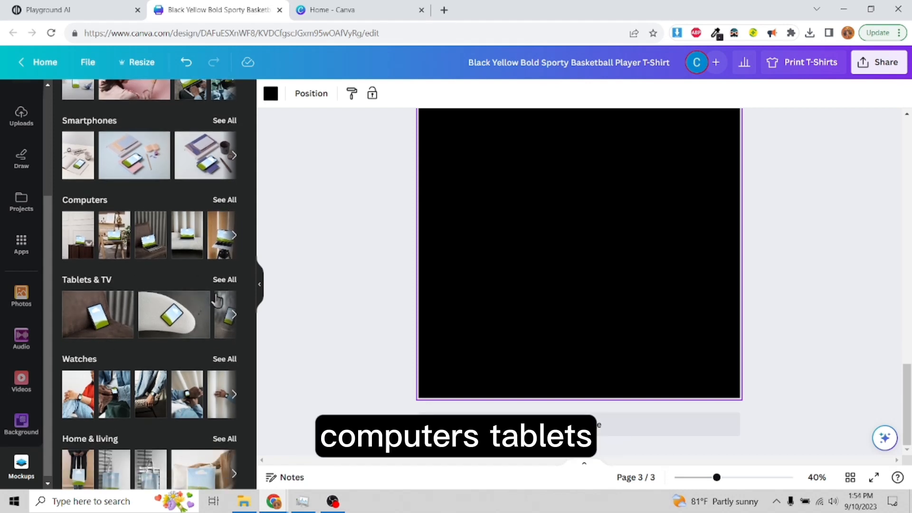
scroll(181, 297, "down", 2)
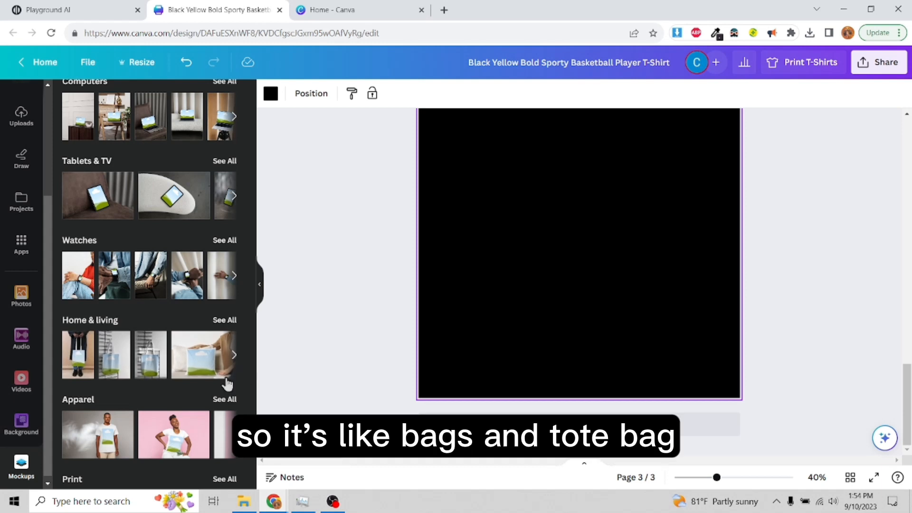
scroll(145, 366, "down", 1)
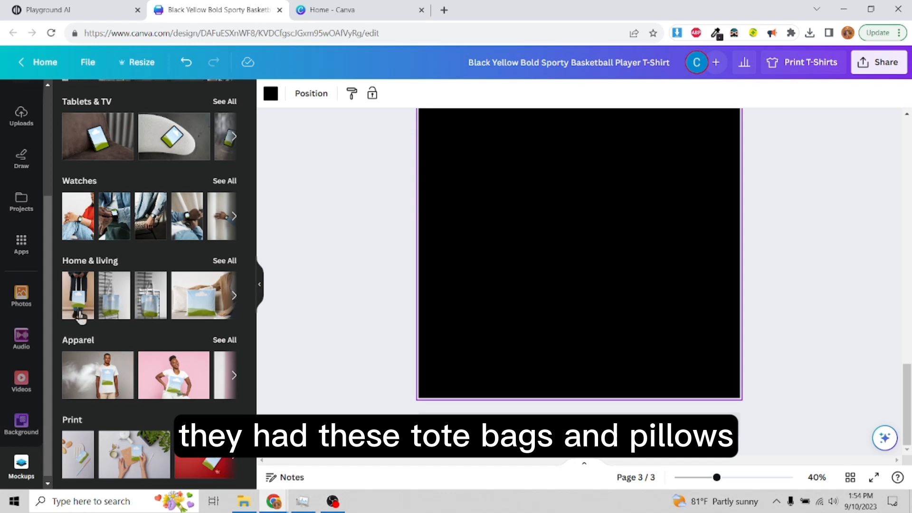
left_click(234, 294)
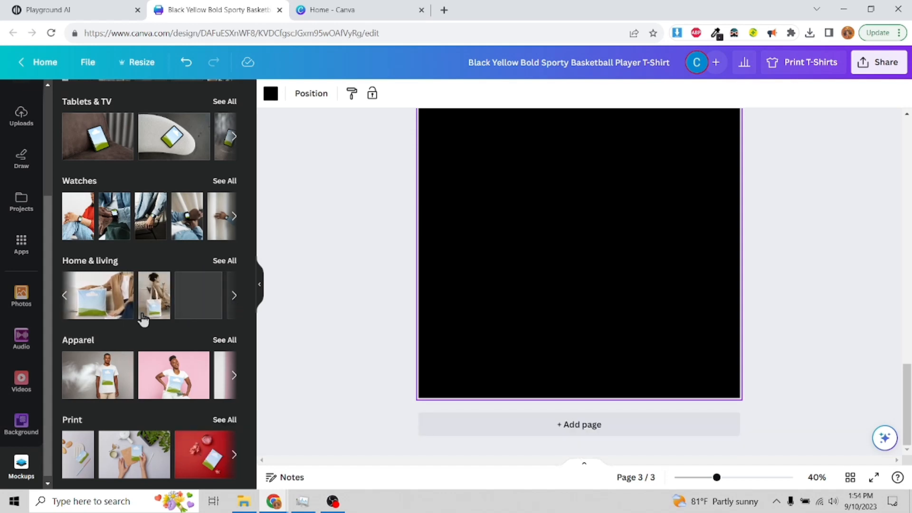
scroll(138, 402, "up", 4)
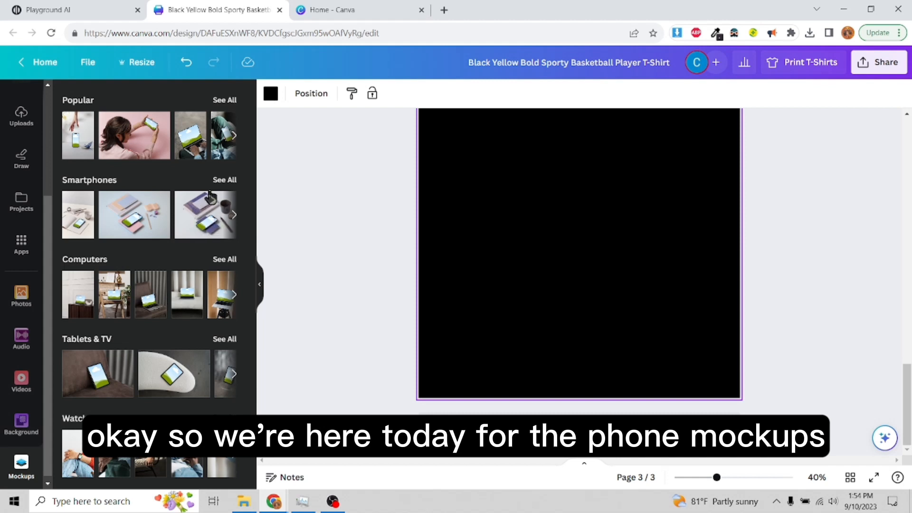
Step: Browse all Popular mockups and add the one of a hand holding a phone over green trousers to page 3
left_click(227, 102)
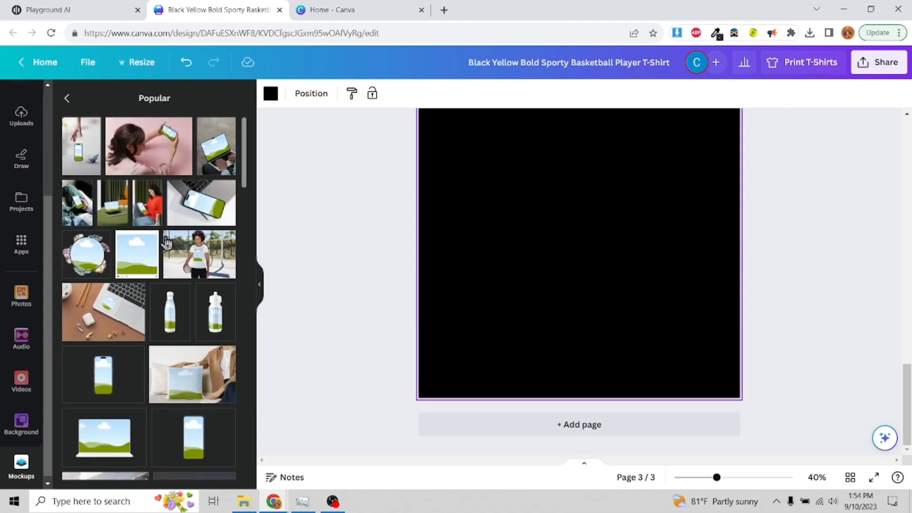
scroll(171, 240, "down", 1)
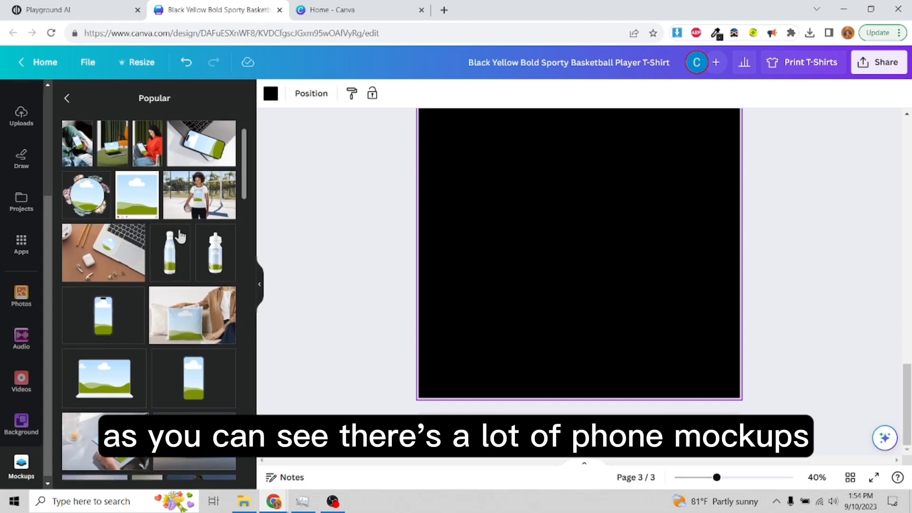
scroll(179, 237, "down", 4)
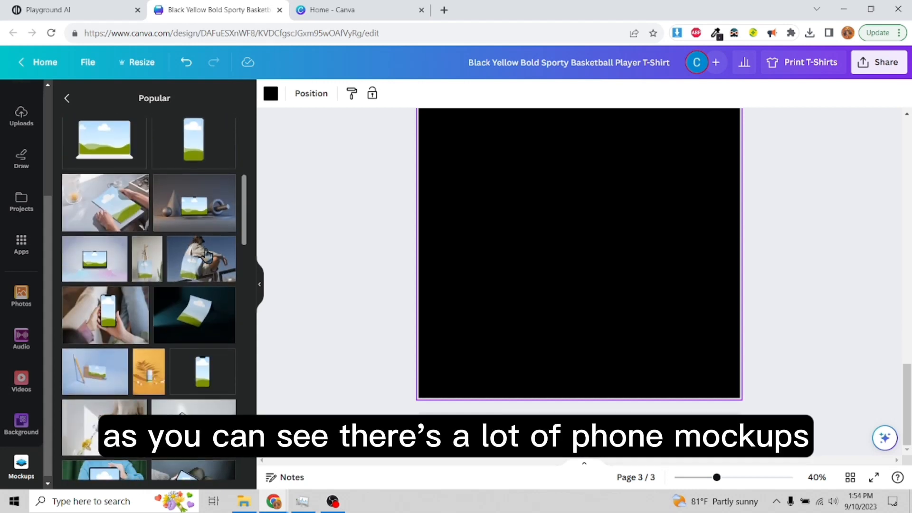
scroll(209, 276, "down", 3)
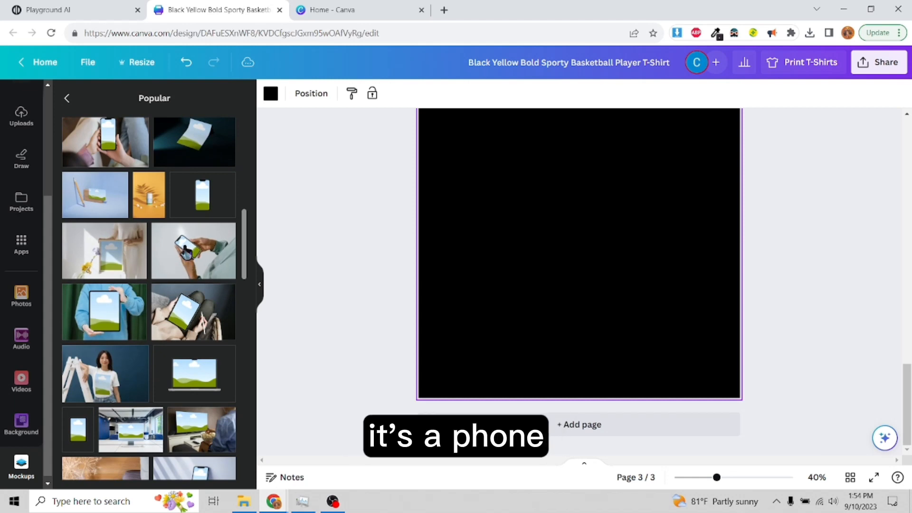
scroll(186, 252, "down", 4)
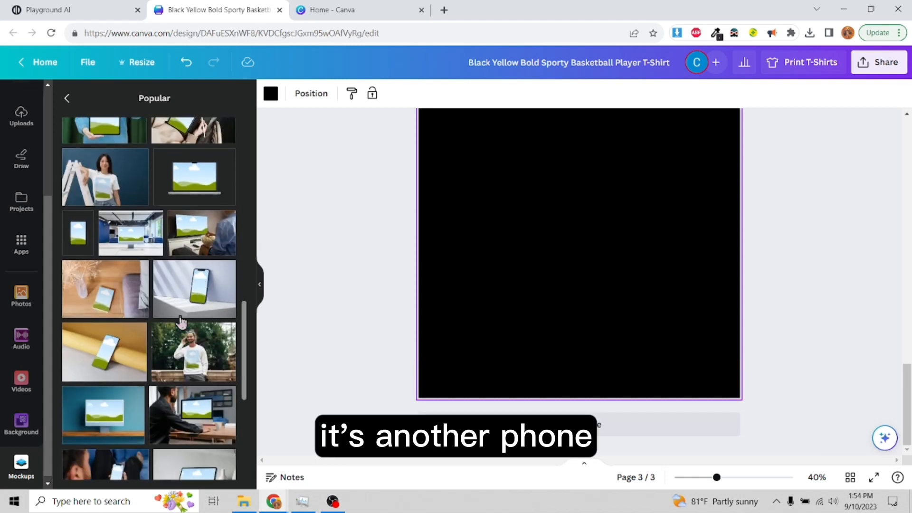
scroll(181, 322, "down", 3)
scroll(97, 326, "up", 7)
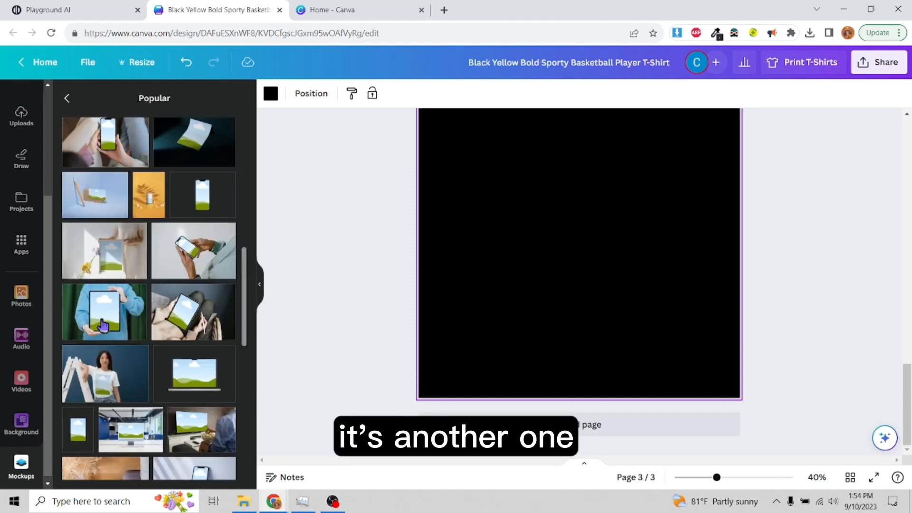
scroll(104, 326, "up", 10)
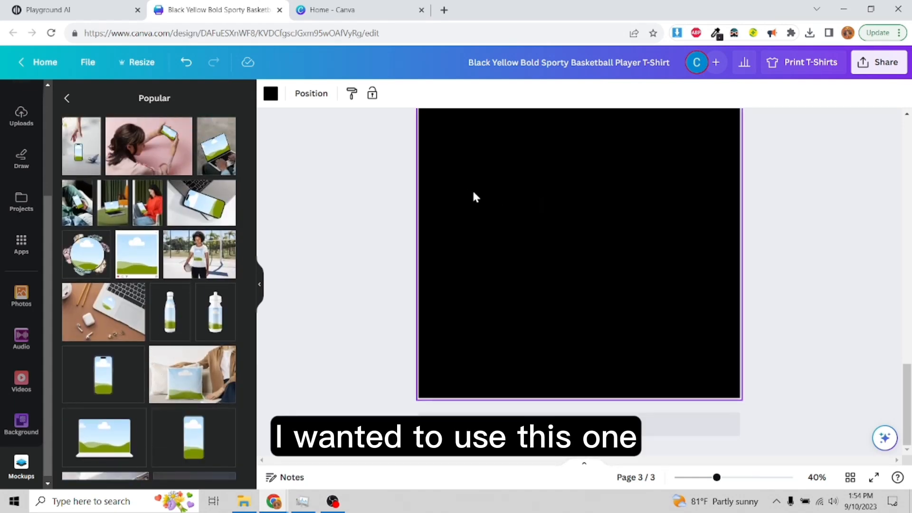
left_click(72, 216)
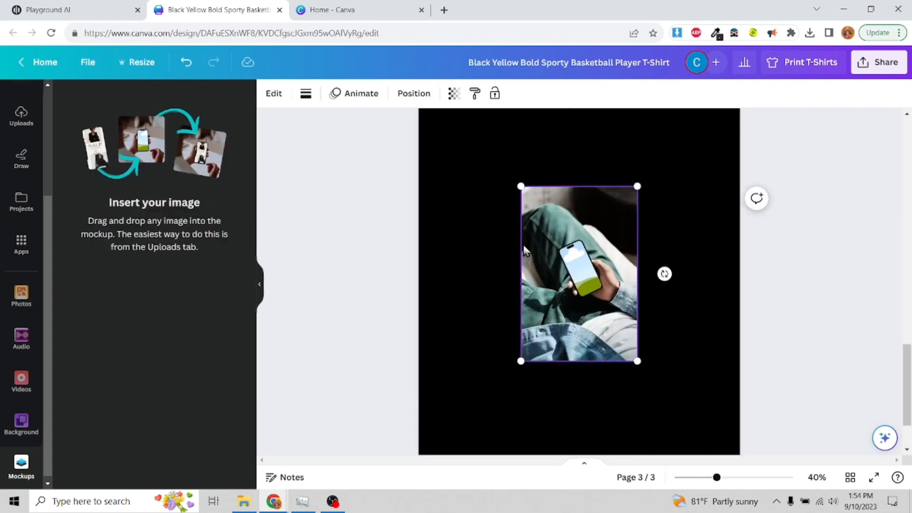
Step: Enlarge the phone mockup evenly from its centre until it covers all of page 3, and deselect it
scroll(660, 316, "up", 3)
scroll(659, 318, "down", 1)
scroll(650, 310, "down", 2)
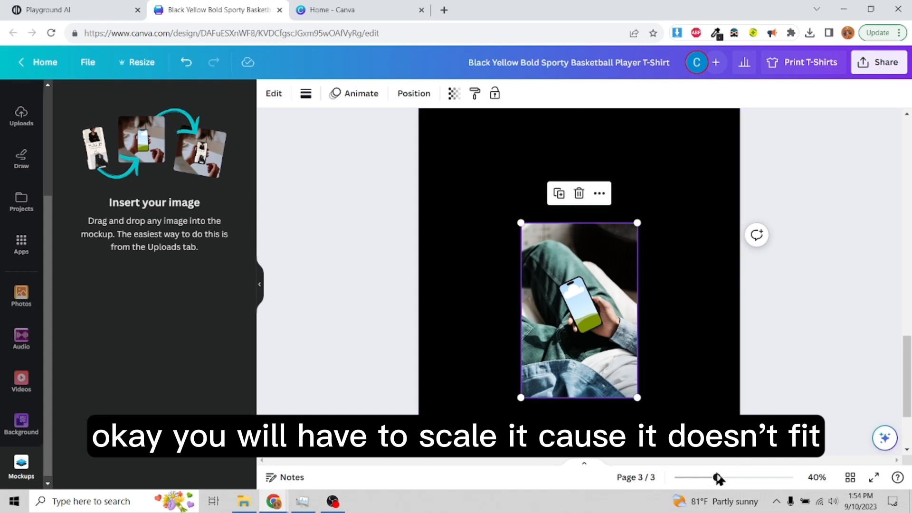
left_click_drag(719, 479, 703, 478)
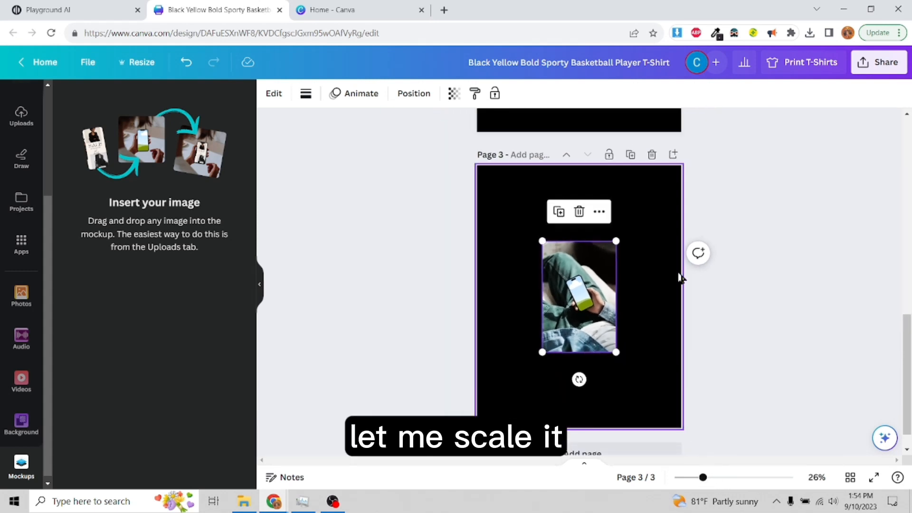
key("alt")
left_click(615, 243)
left_click_drag(616, 243, 707, 157)
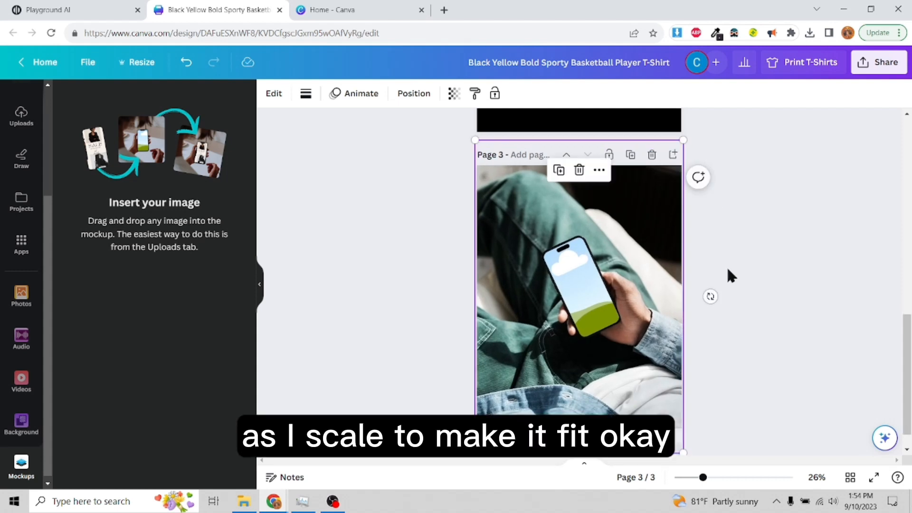
left_click(751, 326)
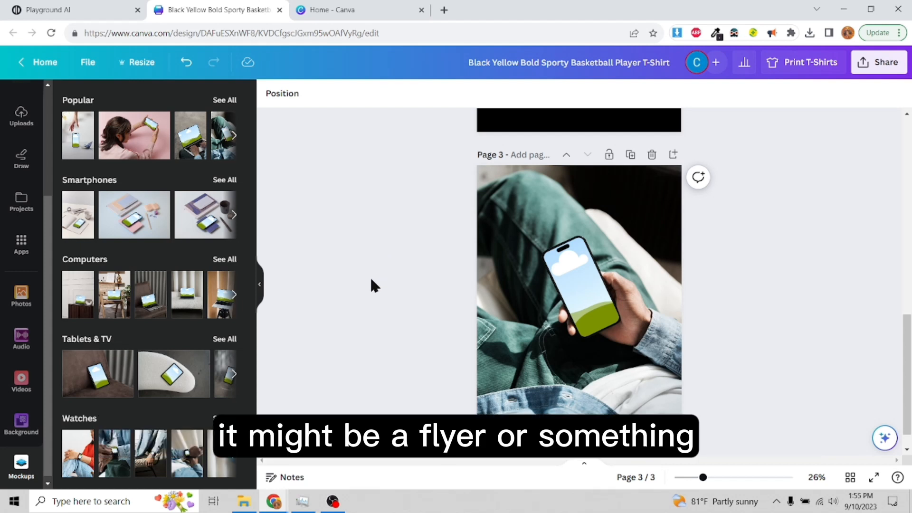
Step: Switch to the Canva home page and search the templates for "FLYER"
left_click(345, 10)
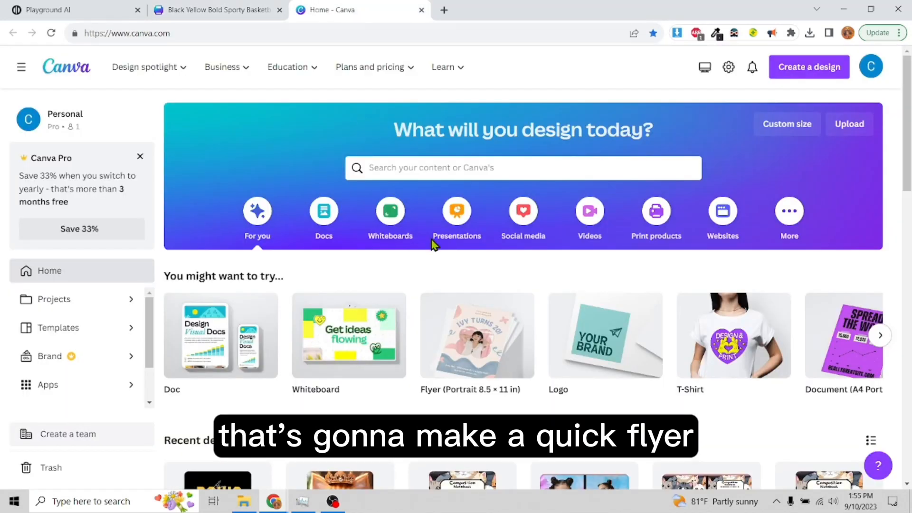
left_click(421, 169)
type("FLY")
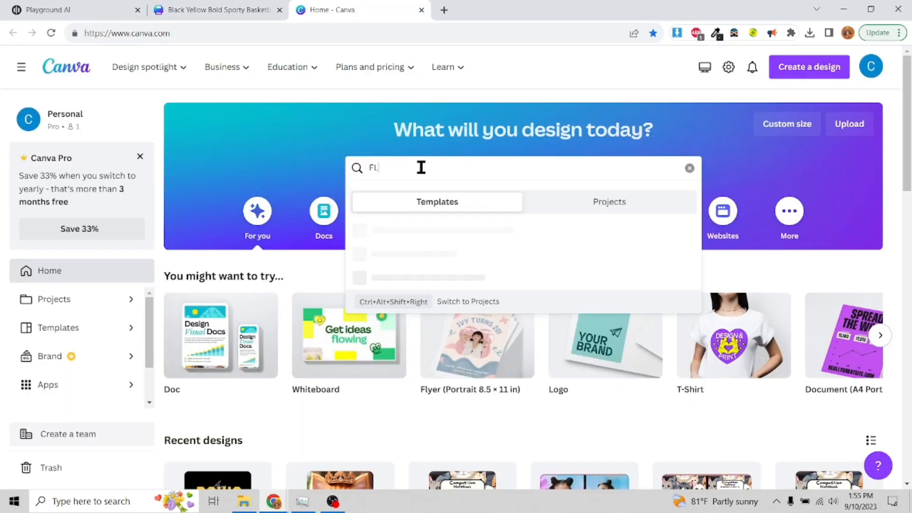
type("ER")
key("Return")
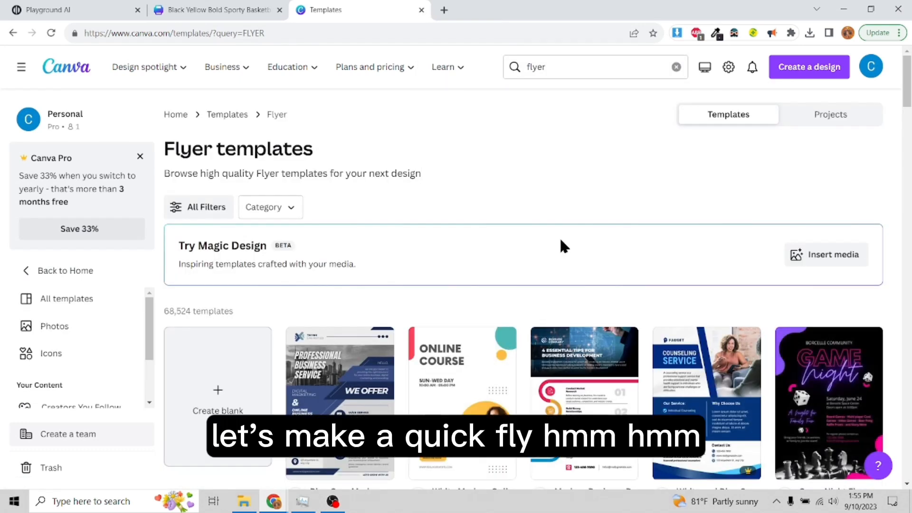
Step: Browse the flyer templates and open the blue and yellow Digital Marketing Agency flyer
scroll(254, 299, "down", 3)
scroll(487, 223, "down", 15)
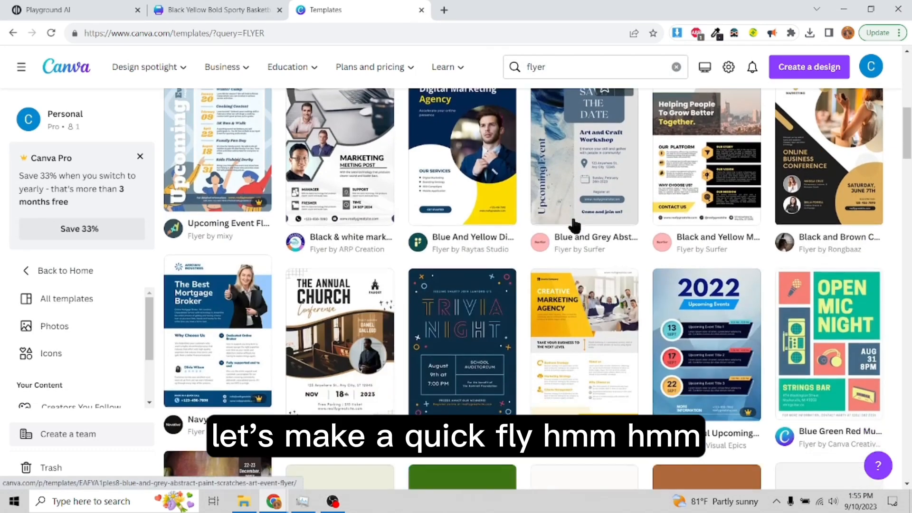
scroll(468, 222, "up", 15)
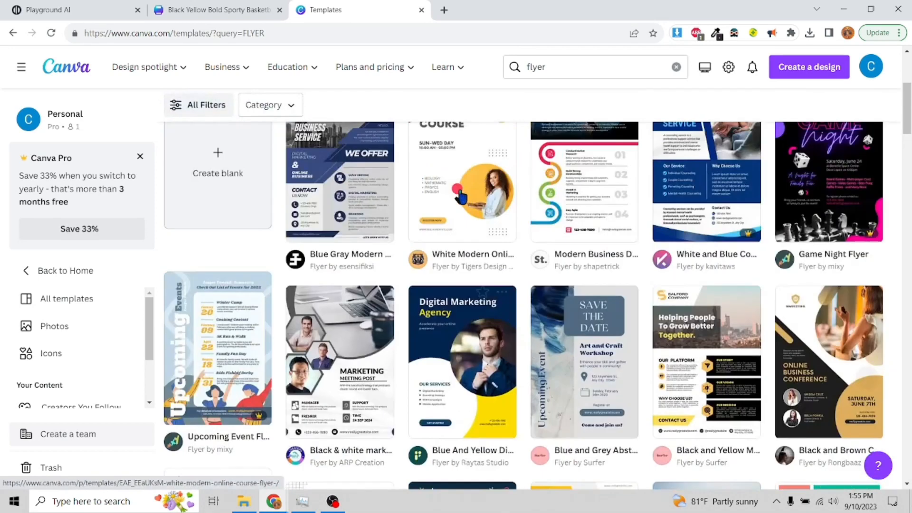
left_click(462, 339)
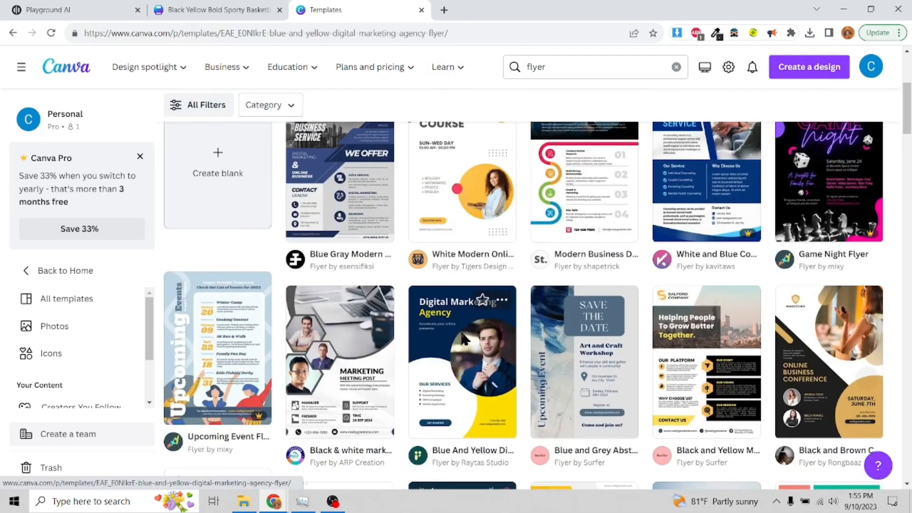
Step: Open the blue and yellow flyer template for editing and download it as a PNG into the BuzWebsite folder
left_click(694, 190)
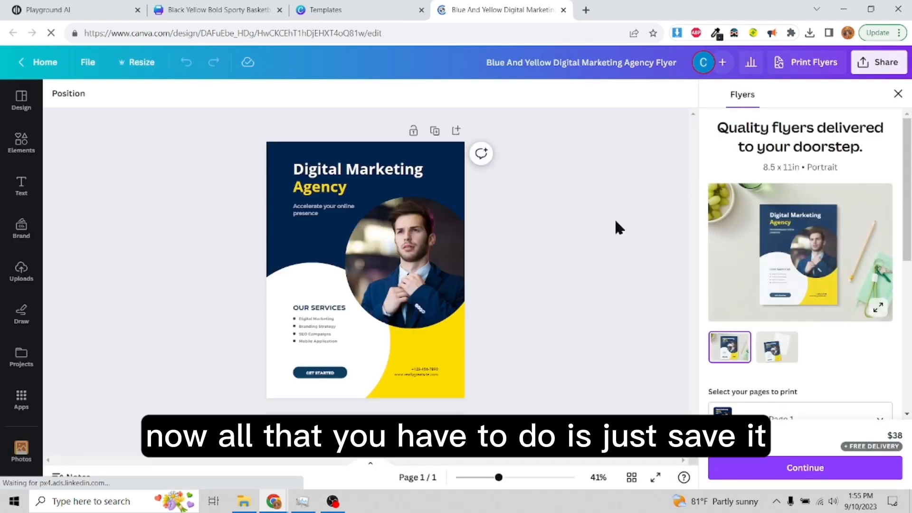
left_click(898, 94)
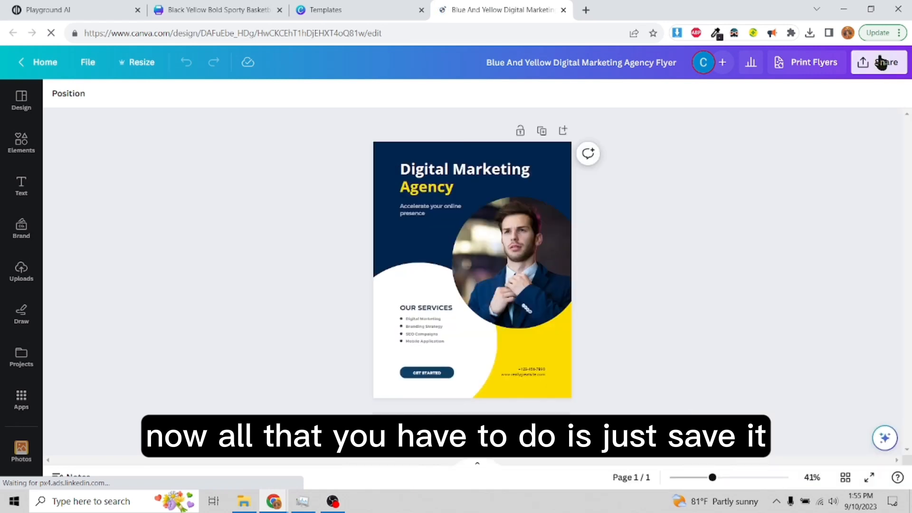
left_click(887, 62)
left_click(772, 365)
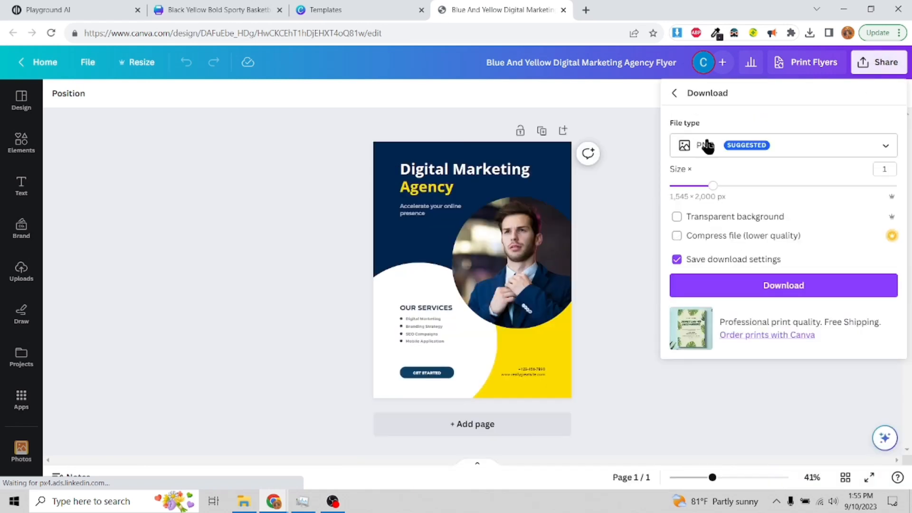
left_click(733, 286)
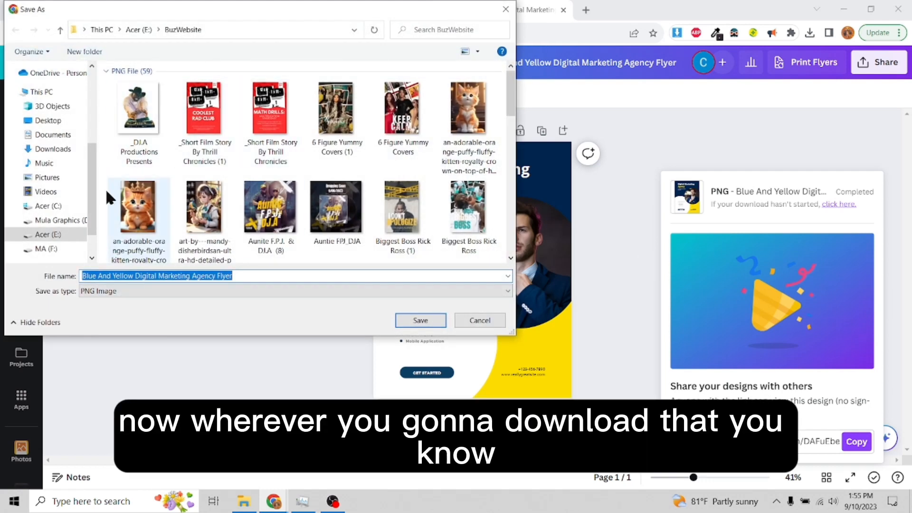
left_click(413, 321)
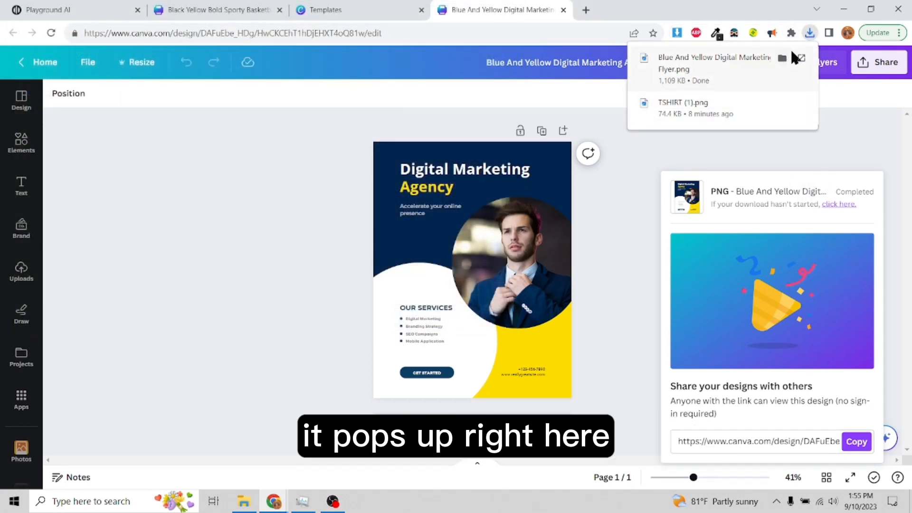
Step: Upload the downloaded flyer PNG to the basketball T-shirt design and place it on the phone screen of the page 3 mockup
left_click_drag(756, 60, 178, 194)
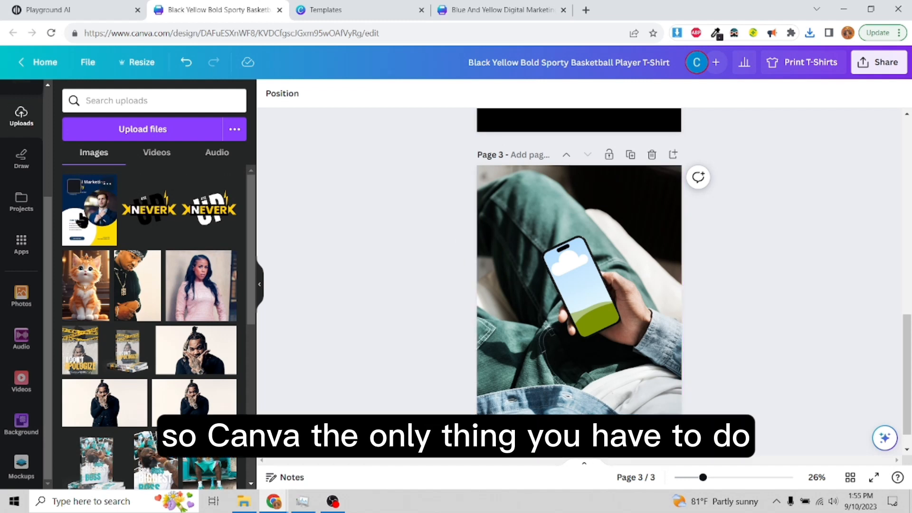
left_click_drag(81, 220, 234, 233)
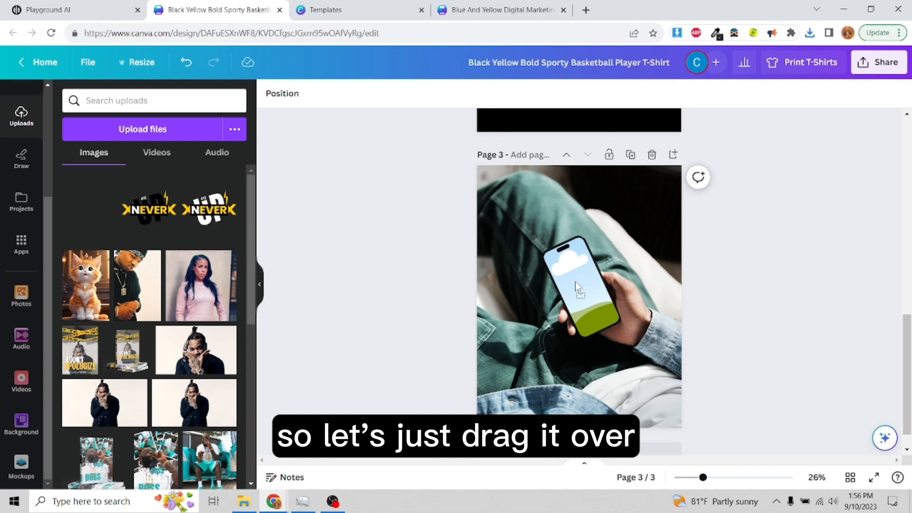
left_click_drag(575, 282, 566, 284)
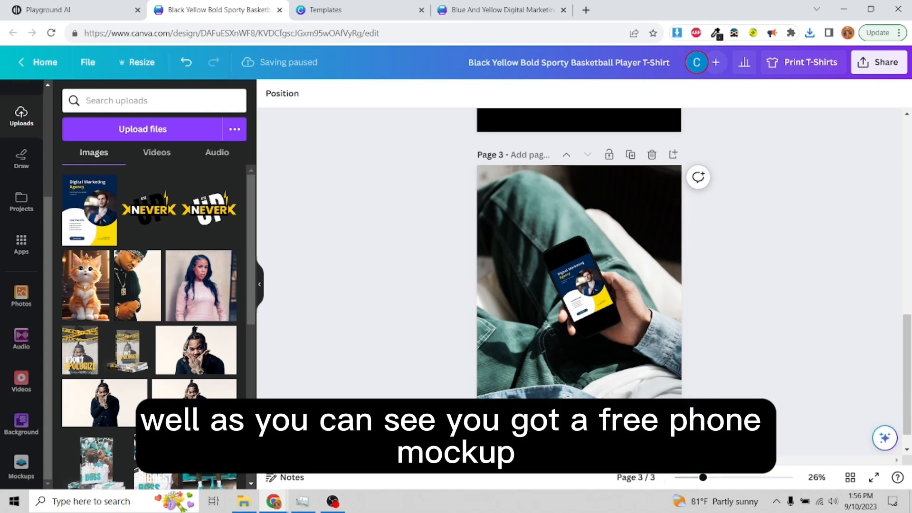
left_click_drag(704, 477, 729, 478)
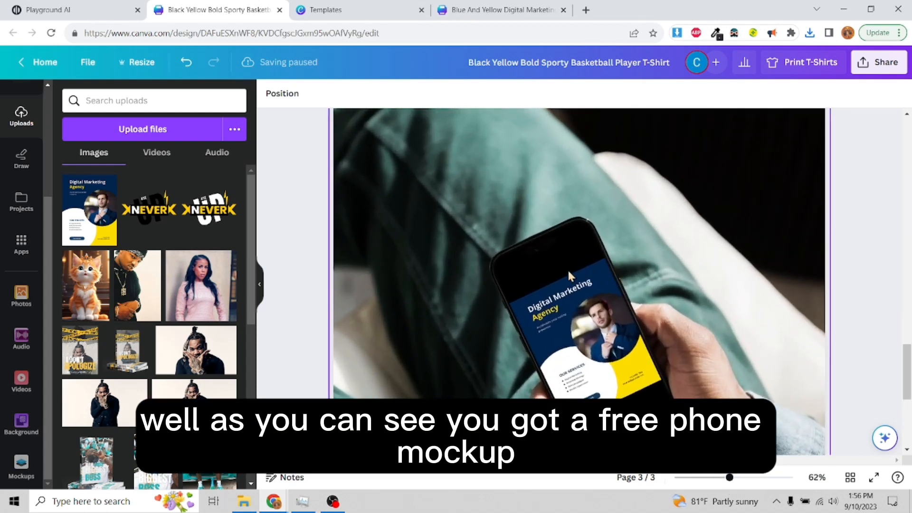
scroll(570, 285, "down", 2)
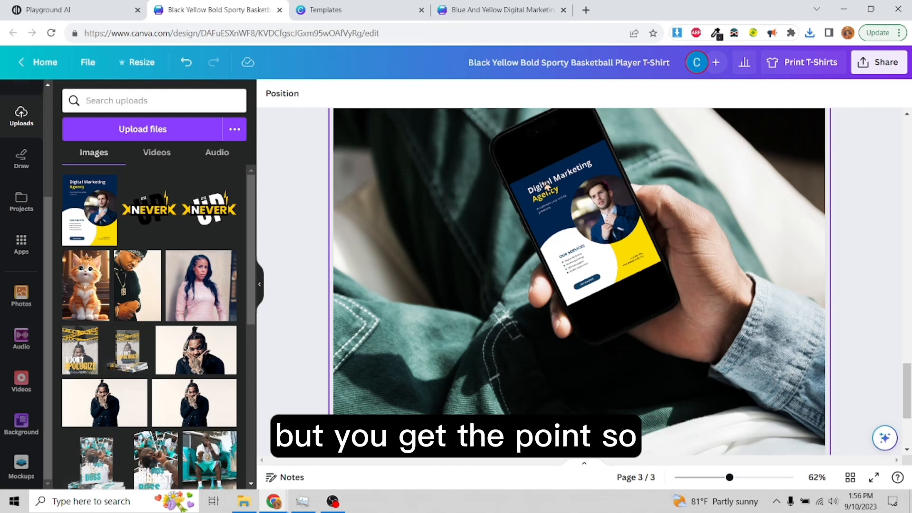
left_click_drag(729, 477, 712, 477)
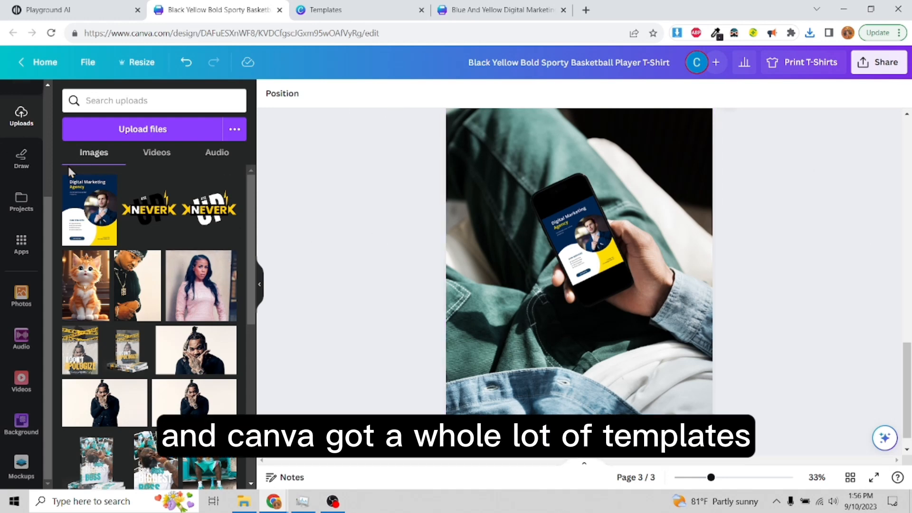
Step: Add page 4 and insert the Popular mockup of a phone lying on a laptop
scroll(21, 213, "up", 3)
scroll(24, 409, "down", 3)
left_click(21, 465)
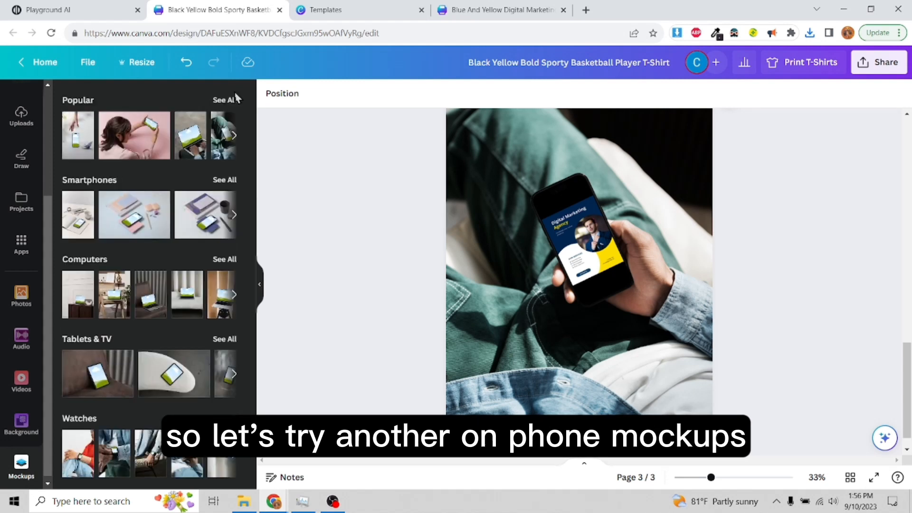
left_click(230, 102)
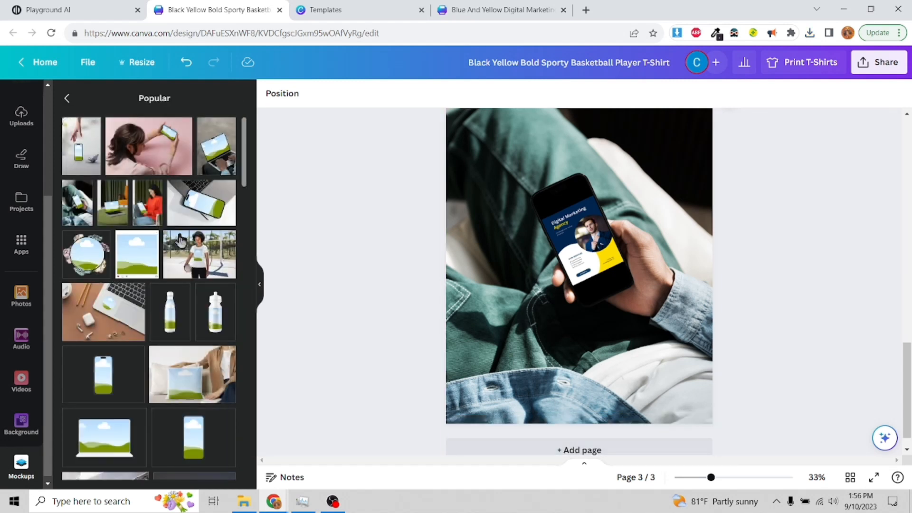
scroll(202, 296, "down", 1)
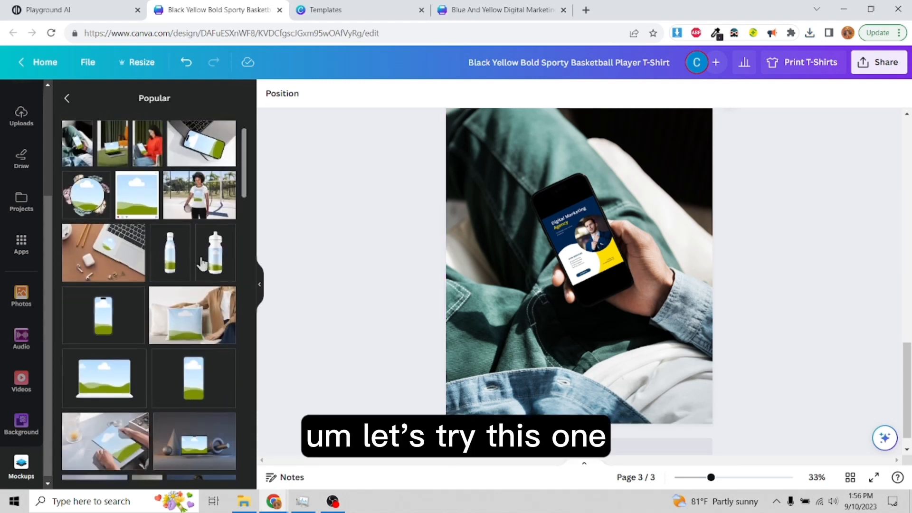
left_click(499, 448)
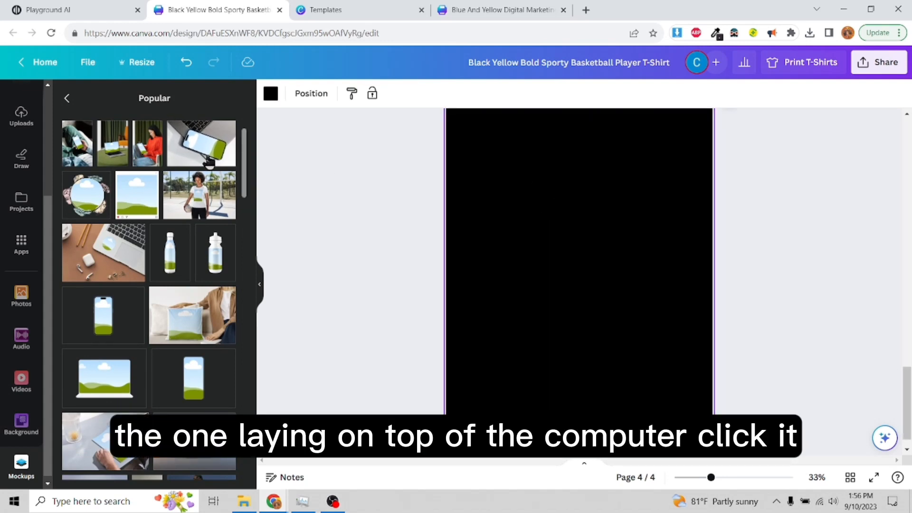
left_click(201, 143)
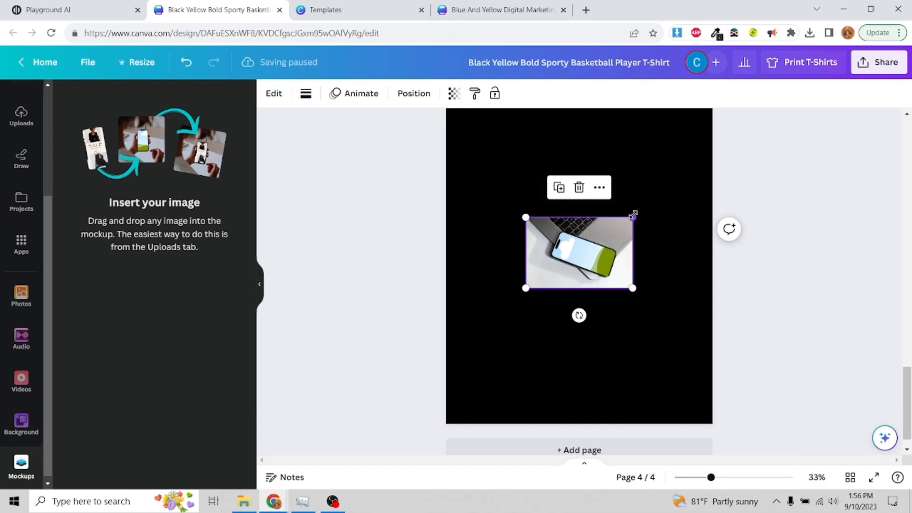
Step: Enlarge the phone-on-laptop mockup from its centre to the full width of page 4 and deselect it
key("super")
key("super")
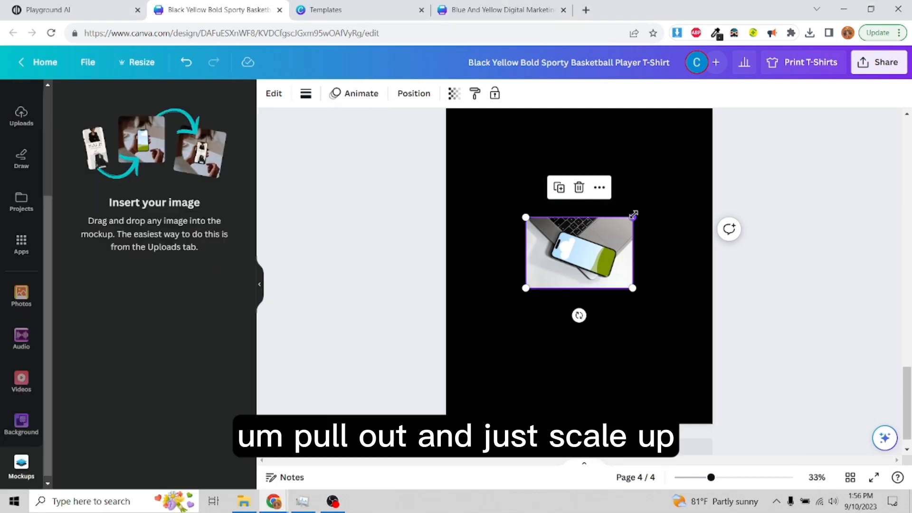
left_click_drag(635, 216, 686, 113)
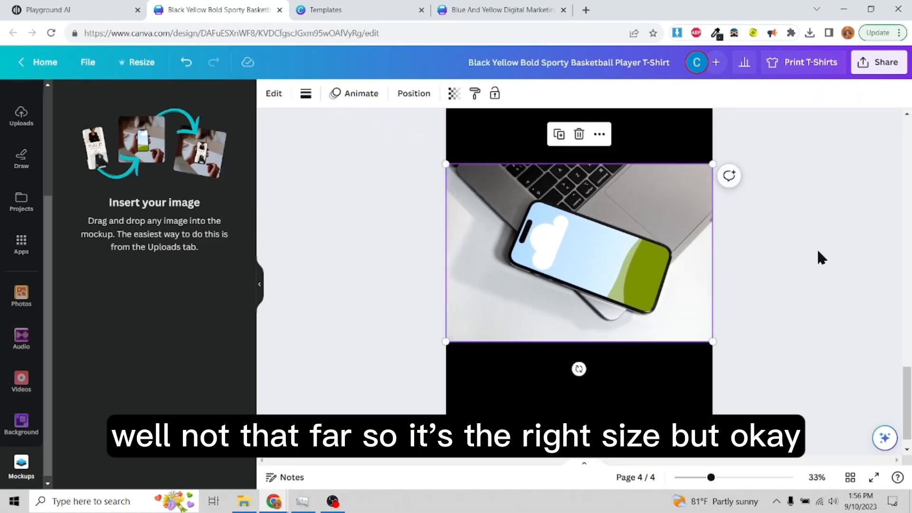
left_click(818, 253)
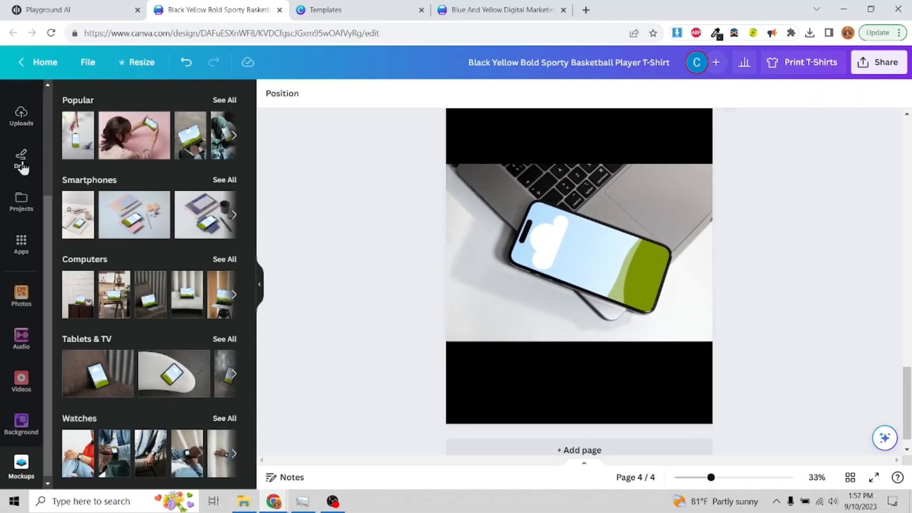
Step: Place the uploaded Biggest Boss book cover on the phone screen of the page 4 mockup and check it up close
scroll(28, 255, "up", 3)
left_click(21, 273)
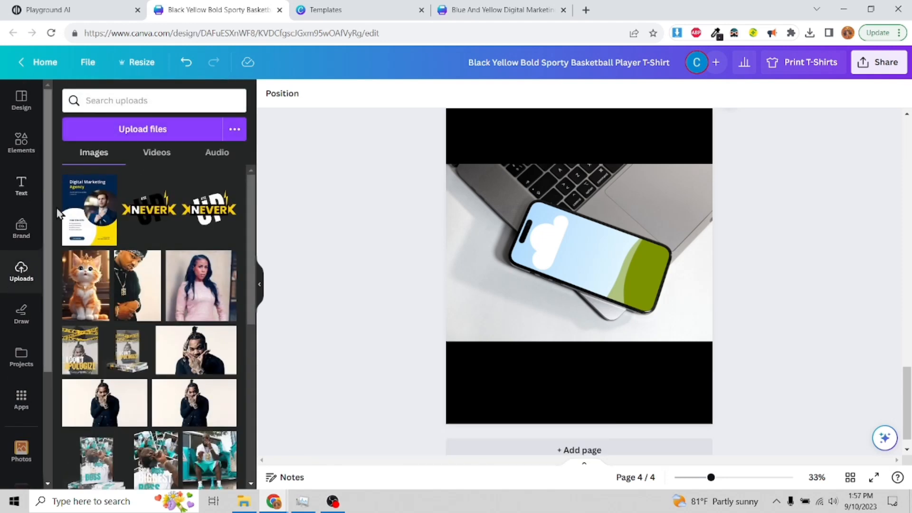
scroll(79, 245, "down", 1)
scroll(79, 243, "down", 1)
left_click_drag(156, 405, 600, 255)
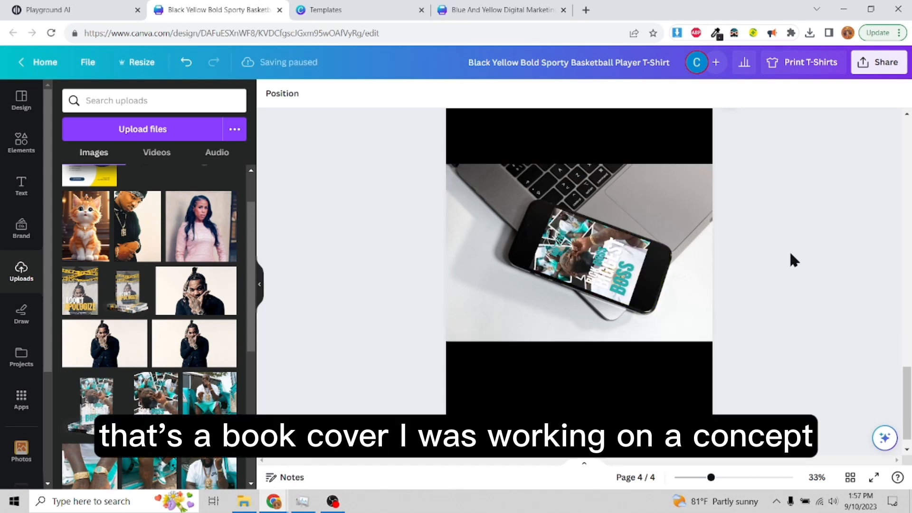
left_click_drag(711, 479, 733, 486)
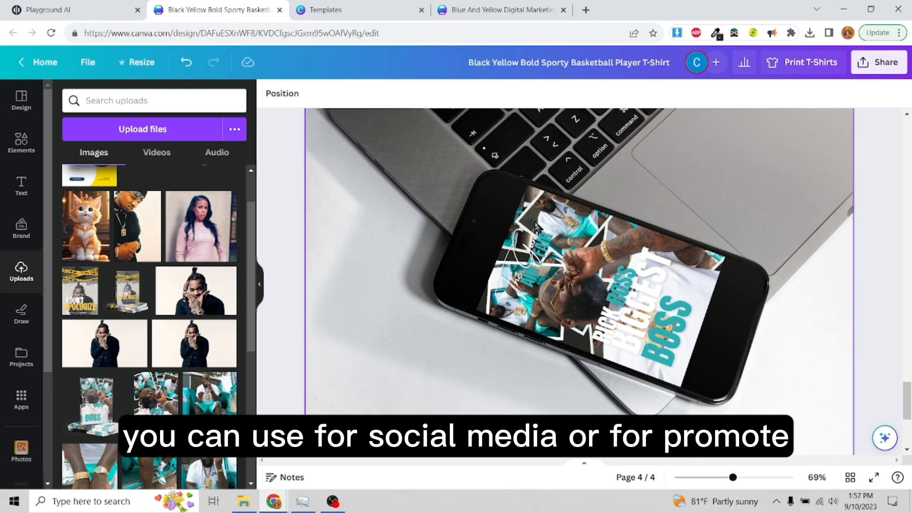
left_click_drag(733, 478, 716, 478)
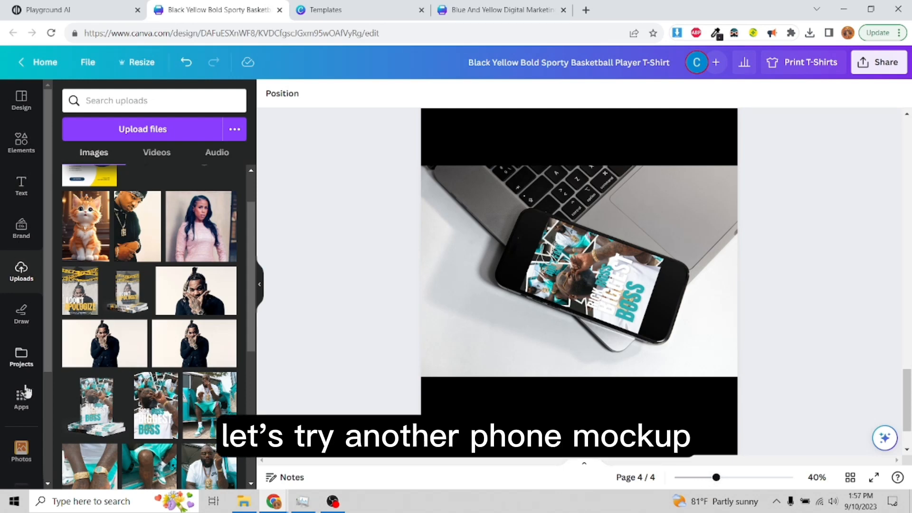
Step: Add page 5 and insert the Smartphones mockup of a woman in a red sweater holding up a phone
left_click(22, 403)
scroll(19, 404, "down", 3)
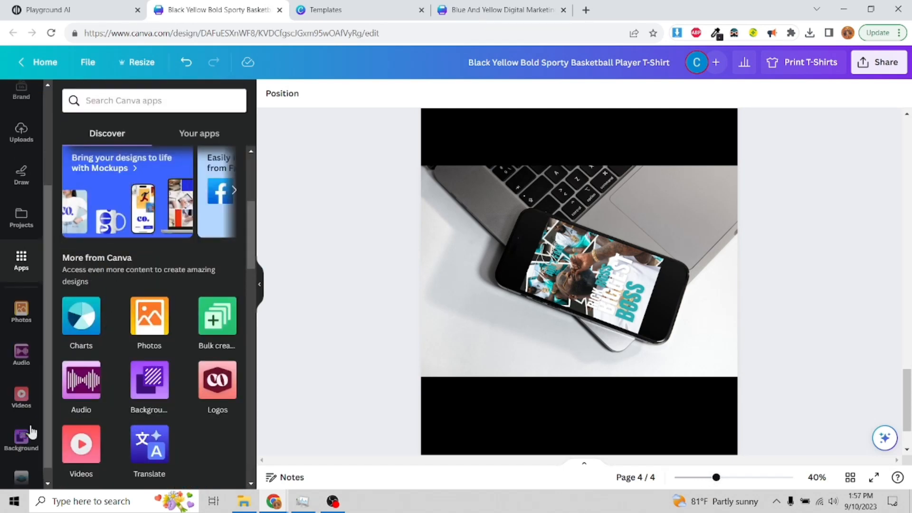
left_click(21, 463)
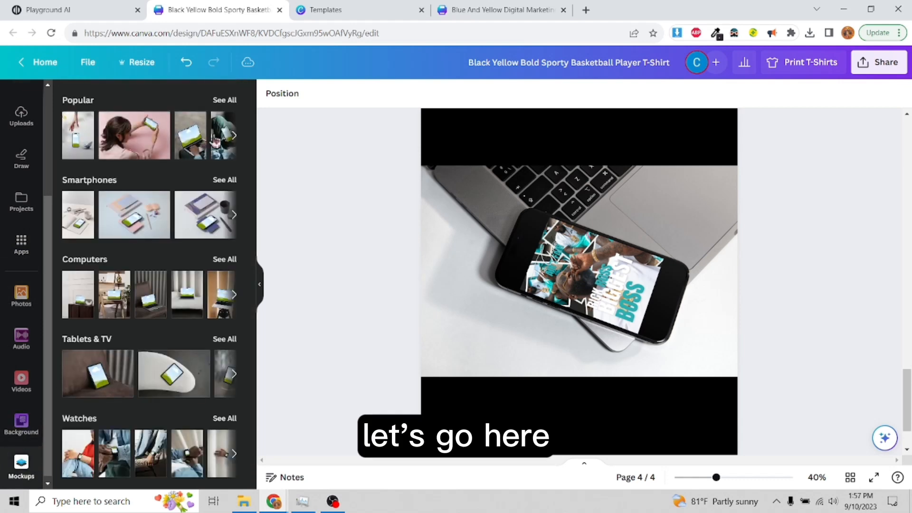
left_click(229, 181)
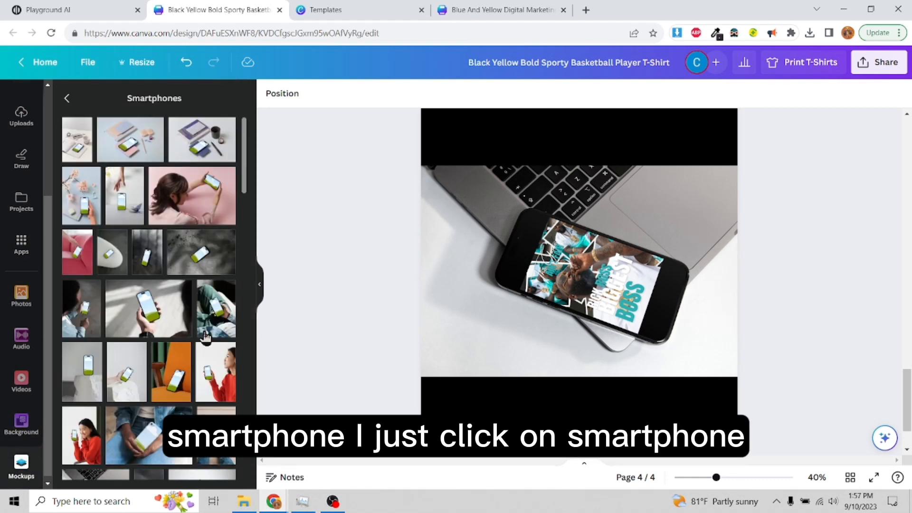
scroll(204, 336, "down", 1)
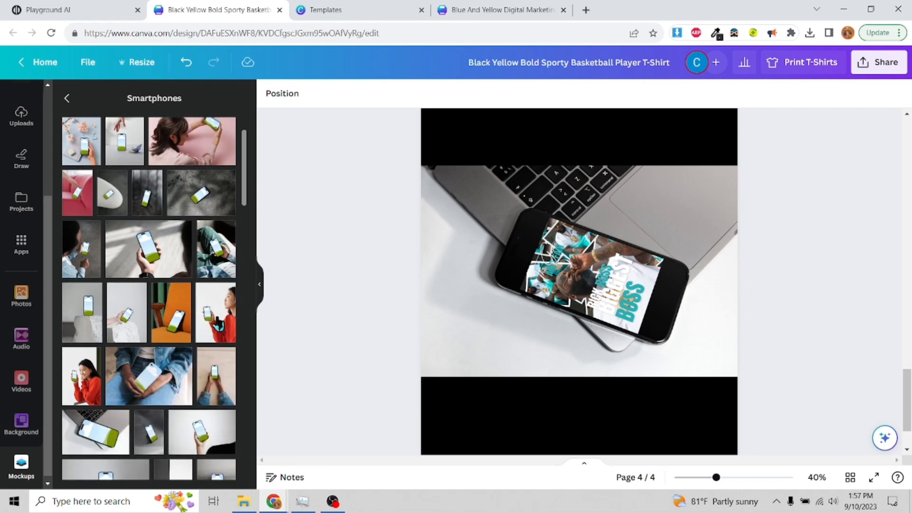
scroll(579, 285, "down", 2)
left_click(579, 424)
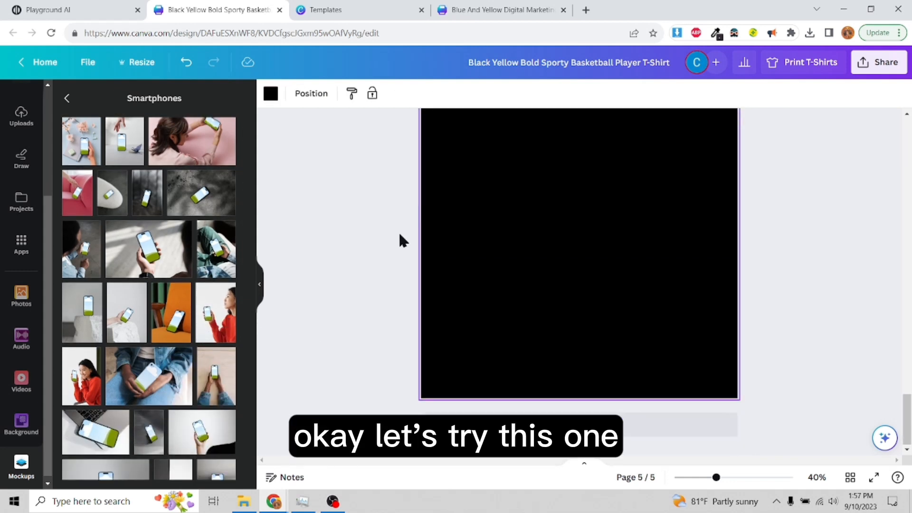
left_click(216, 311)
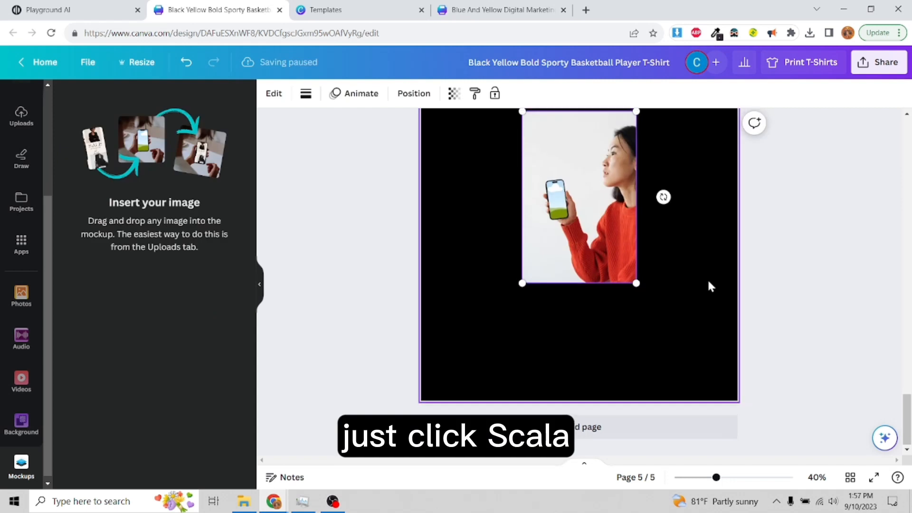
Step: Enlarge the red-sweater phone mockup from its centre until it covers all of page 5, and deselect it
scroll(665, 309, "up", 5)
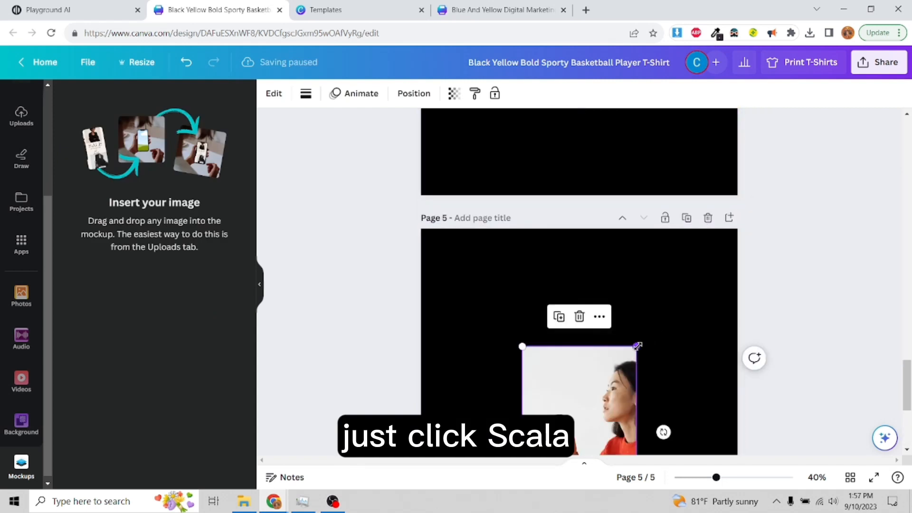
left_click_drag(637, 345, 786, 217)
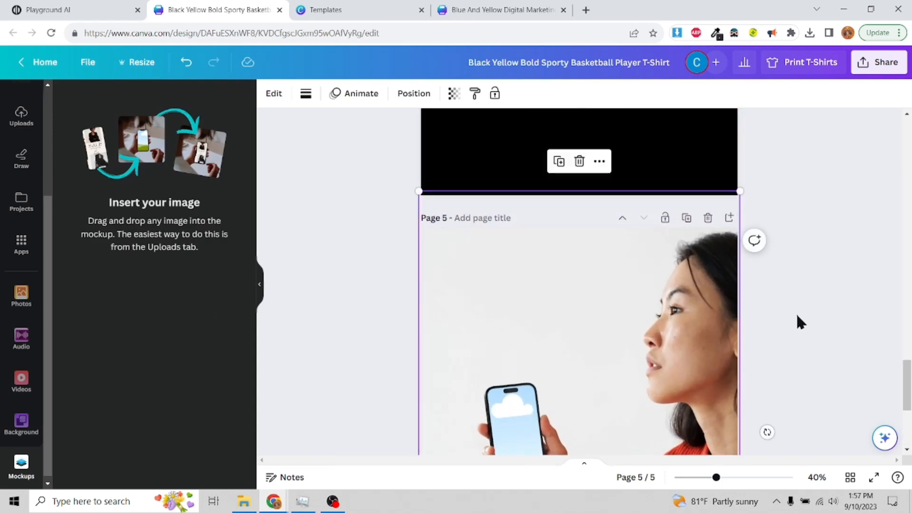
left_click(801, 322)
Step: Place the uploaded "I Don't Apologize" book cover on the phone screen of the page 5 mockup
scroll(20, 152, "up", 4)
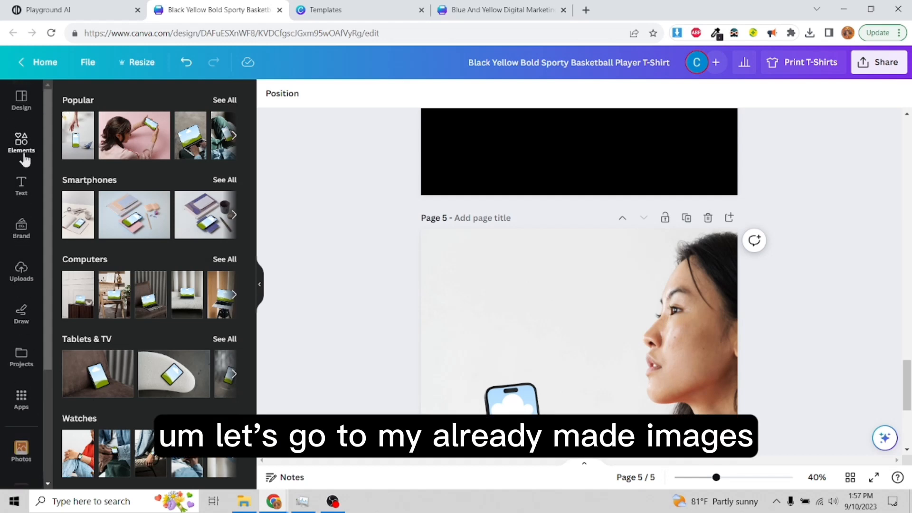
left_click(21, 270)
scroll(267, 247, "up", 3)
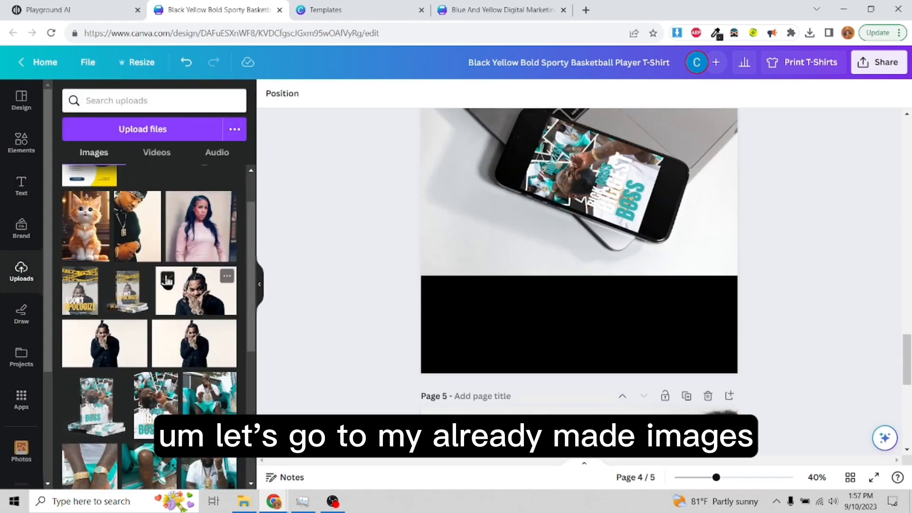
scroll(167, 281, "up", 2)
scroll(757, 295, "down", 5)
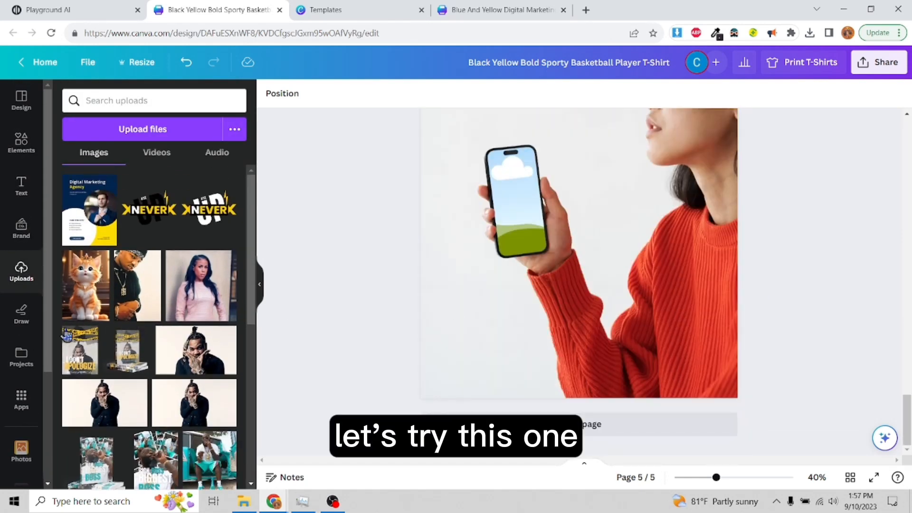
left_click_drag(67, 335, 514, 184)
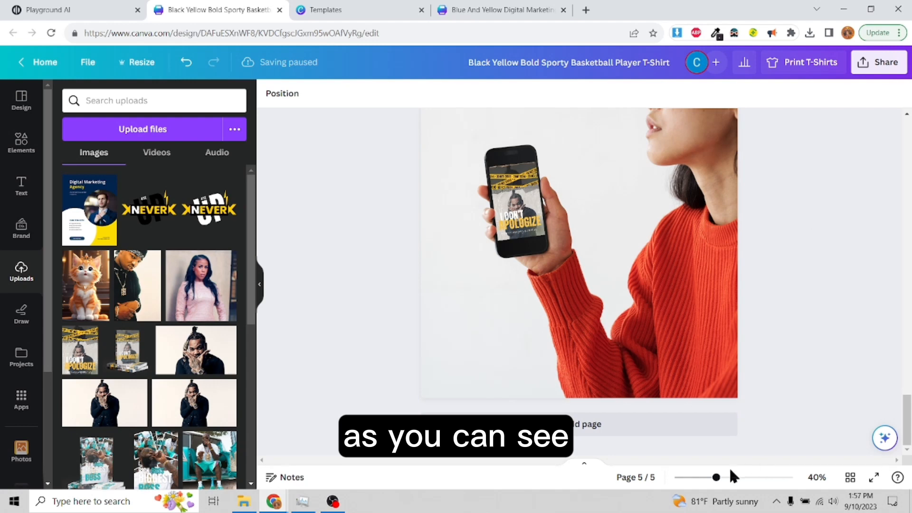
Step: Check the editing options of the red-sweater mockup on page 5 for a way to remove its background
mouse_move(716, 477)
left_mouse_down()
mouse_move(741, 477)
mouse_move(715, 477)
left_mouse_up()
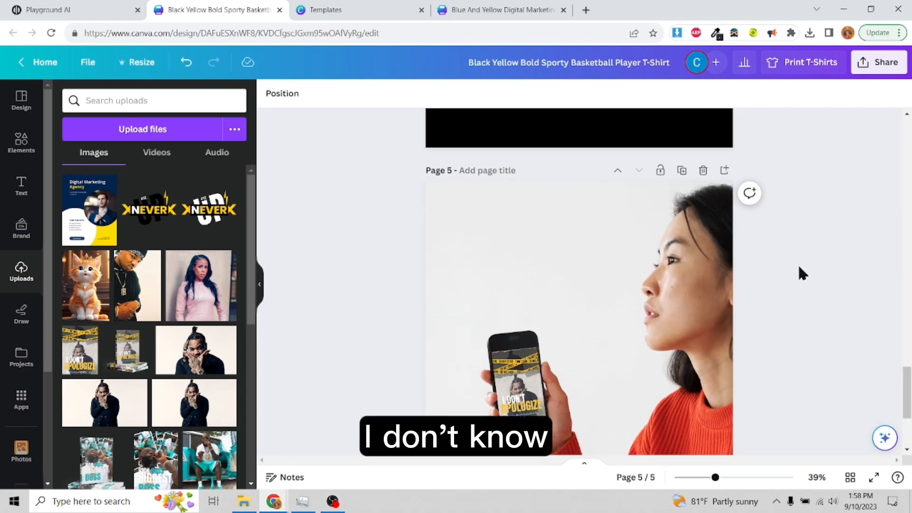
left_click(494, 216)
left_click(766, 266)
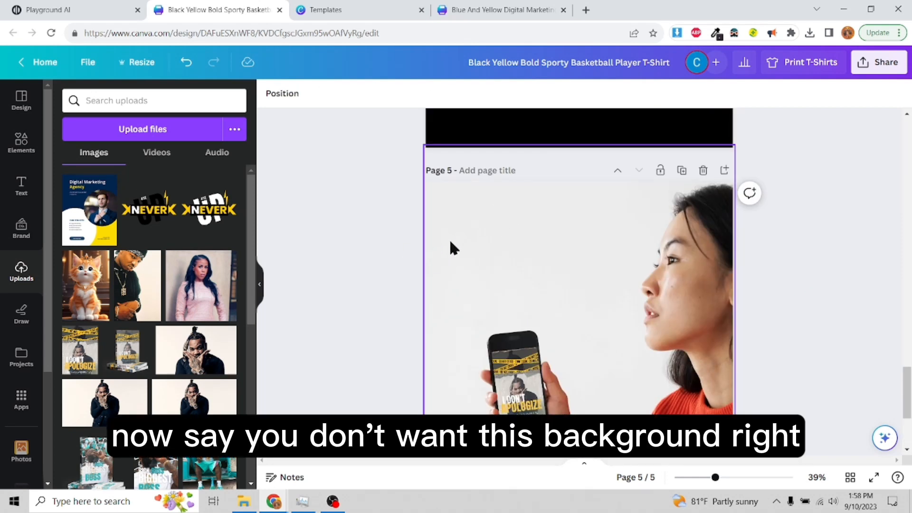
left_click(450, 242)
left_click(274, 94)
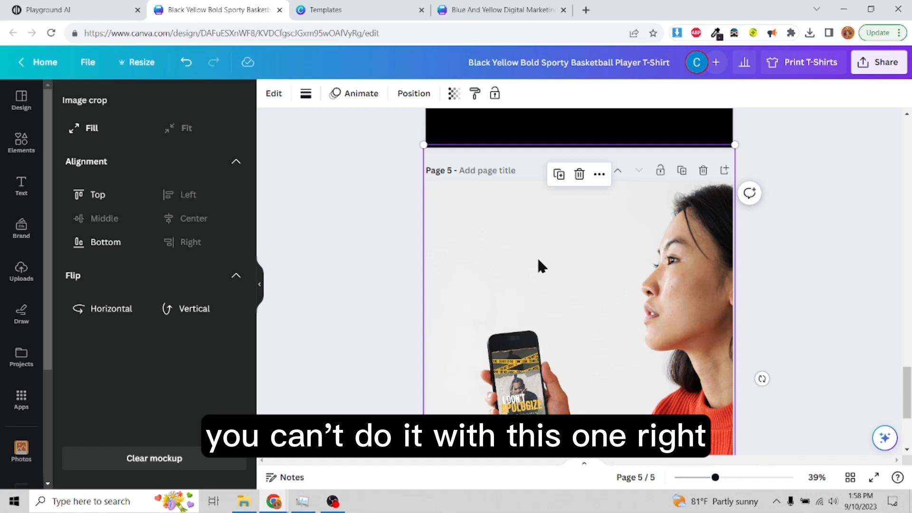
left_click(399, 221)
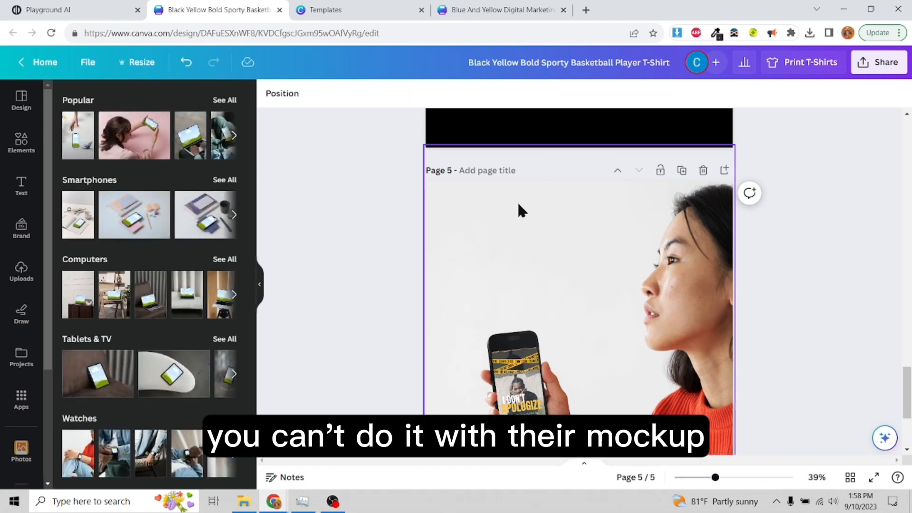
Step: Download only page 5 of the design as a PNG and save it in the BuzWebsite folder
left_click(881, 64)
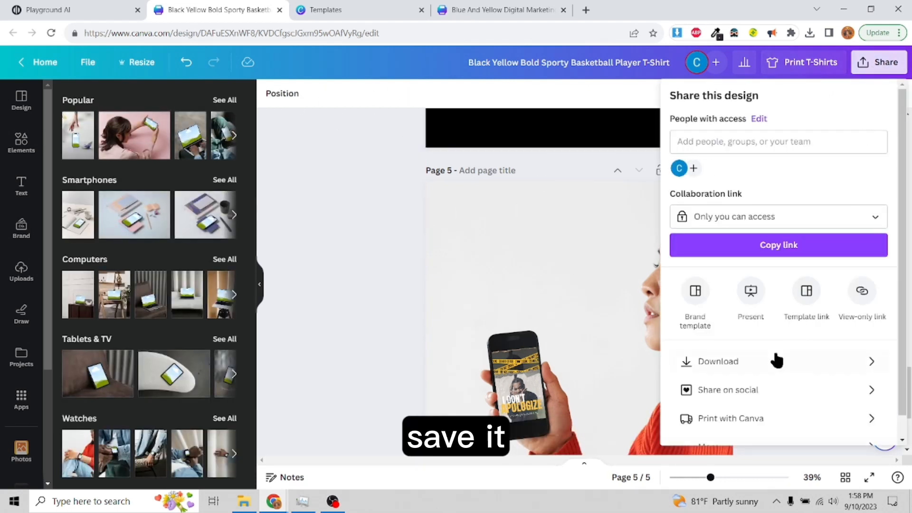
left_click(290, 238)
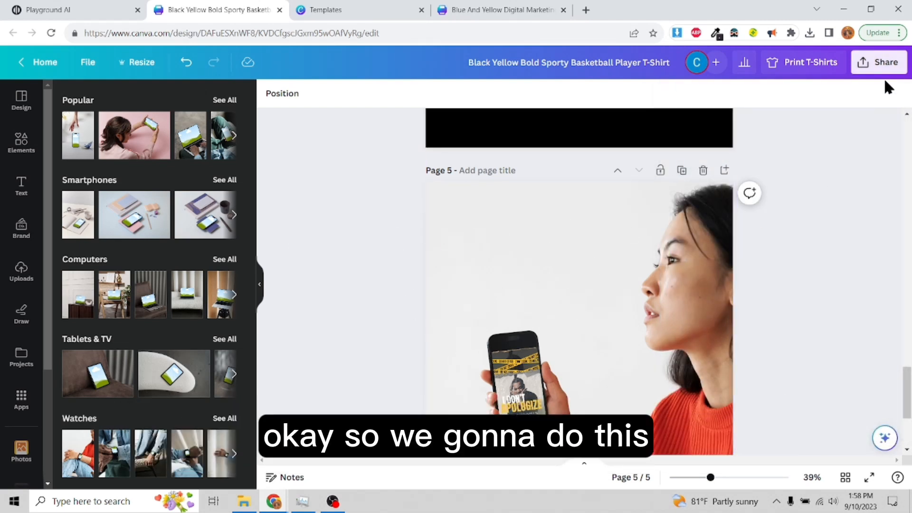
left_click(879, 62)
left_click(774, 361)
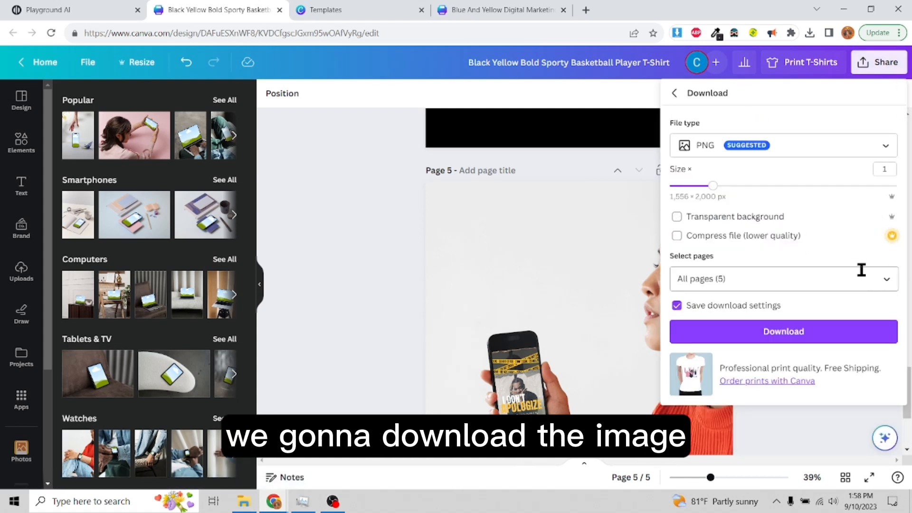
left_click(884, 280)
left_click(865, 88)
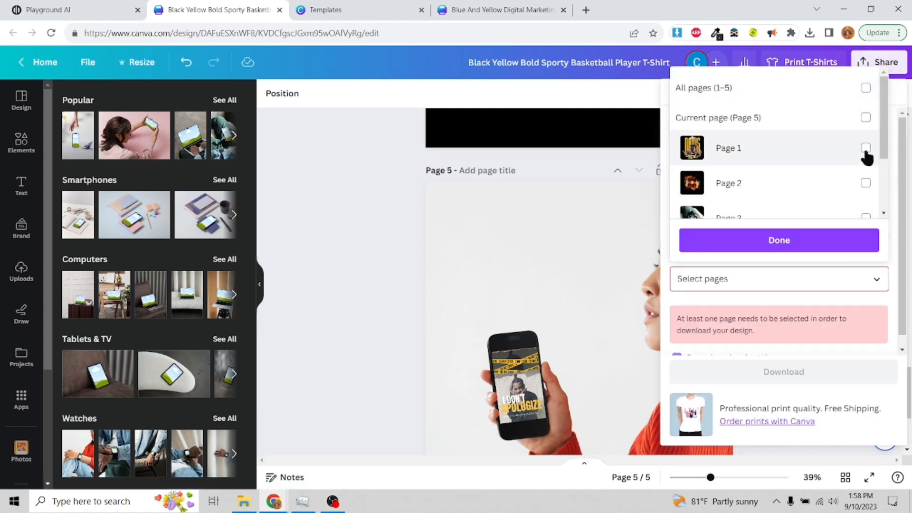
scroll(865, 157, "down", 2)
left_click(866, 196)
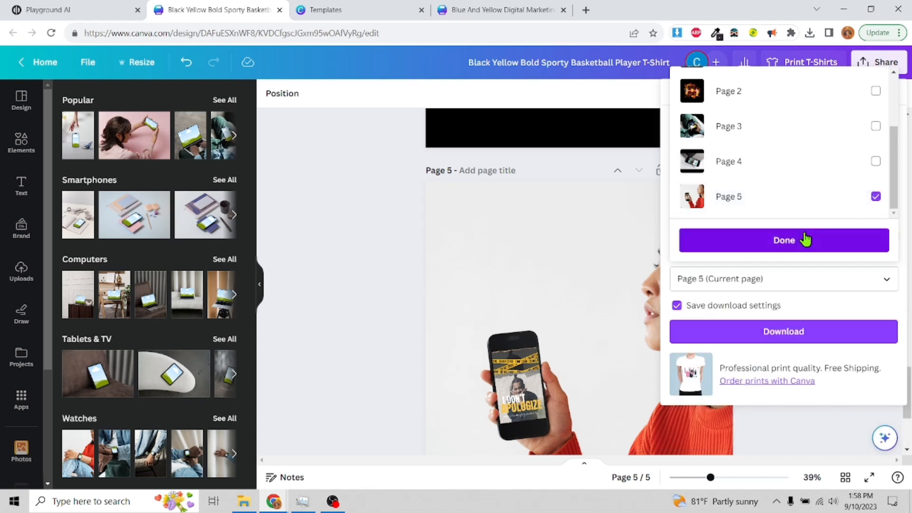
left_click(803, 239)
left_click(755, 332)
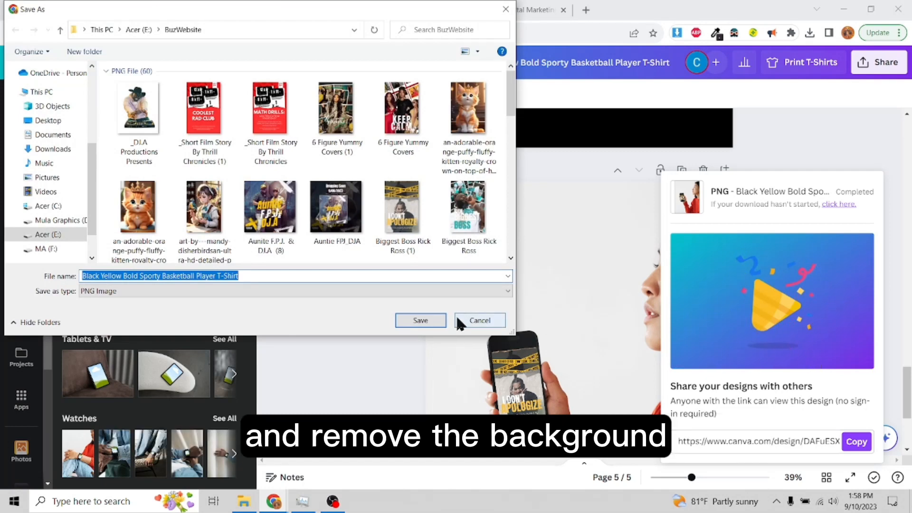
left_click(434, 317)
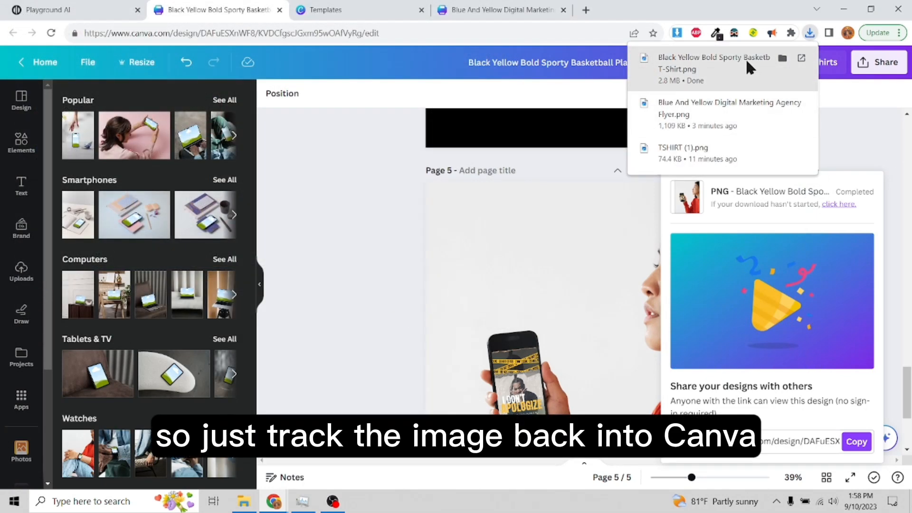
Step: Upload the downloaded page 5 PNG to the design and fill a new page 6 with it
left_click_drag(746, 58, 204, 159)
left_click(312, 242)
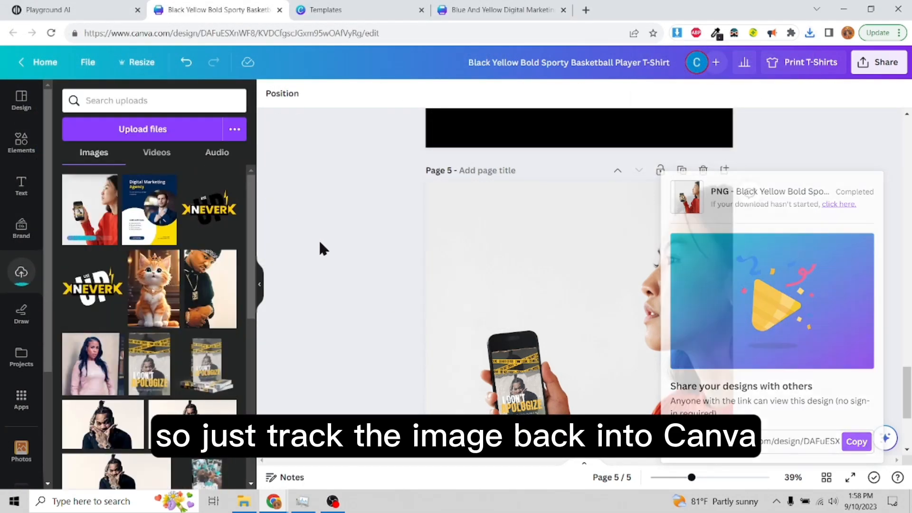
scroll(584, 288, "down", 3)
left_click(579, 425)
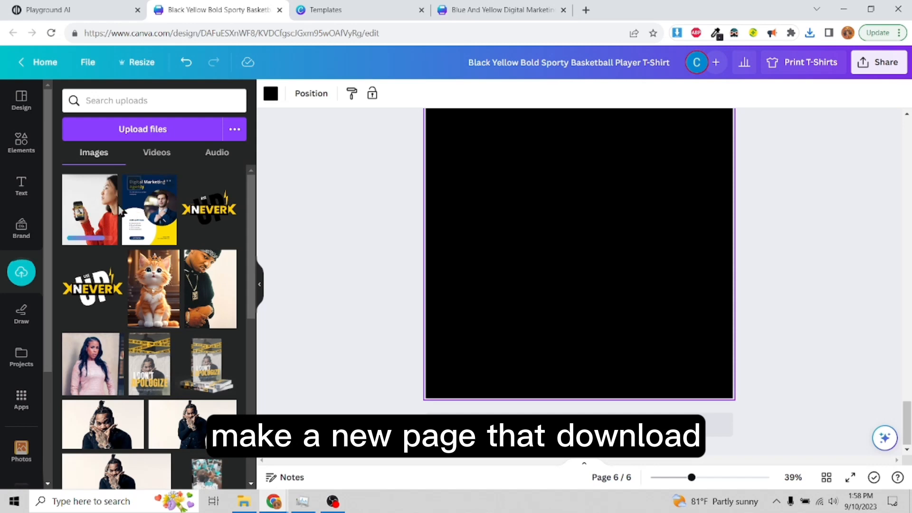
left_click_drag(117, 219, 456, 157)
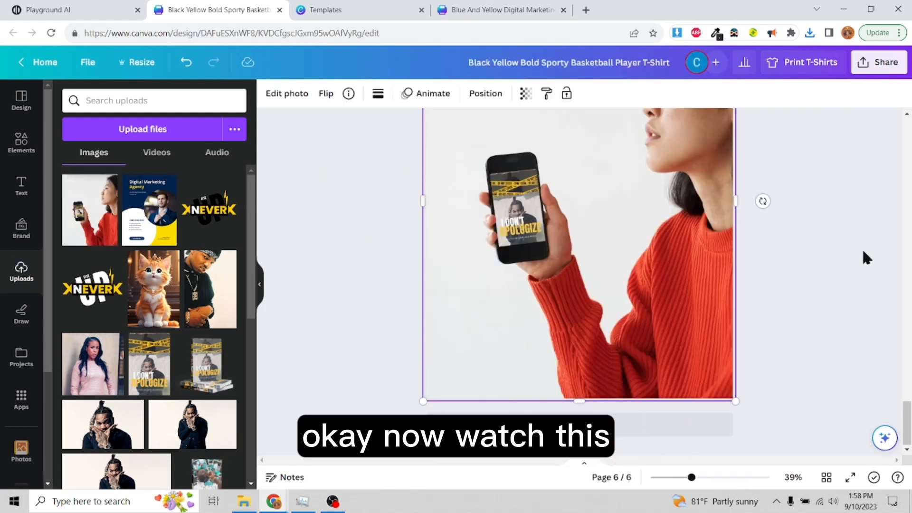
Step: Remove the background from the red-sweater photo on page 6 with BG Remover and deselect it
scroll(861, 246, "down", 4)
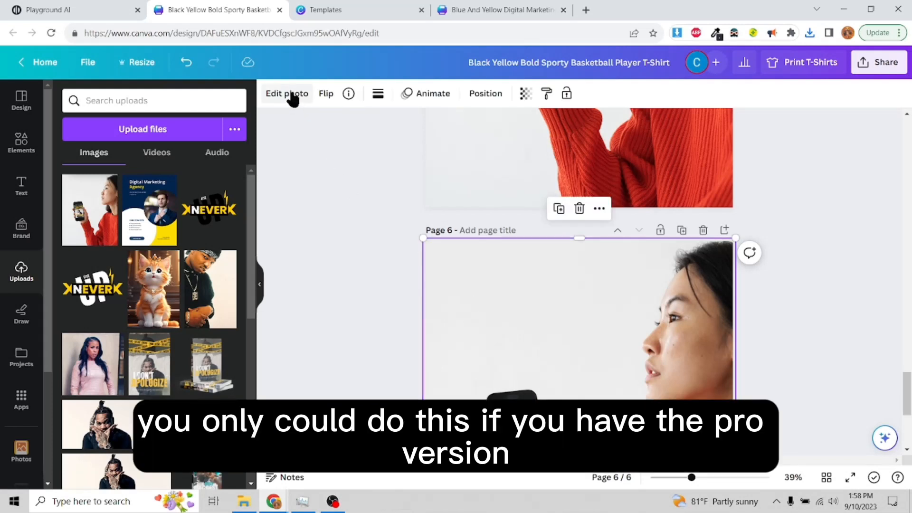
left_click(291, 94)
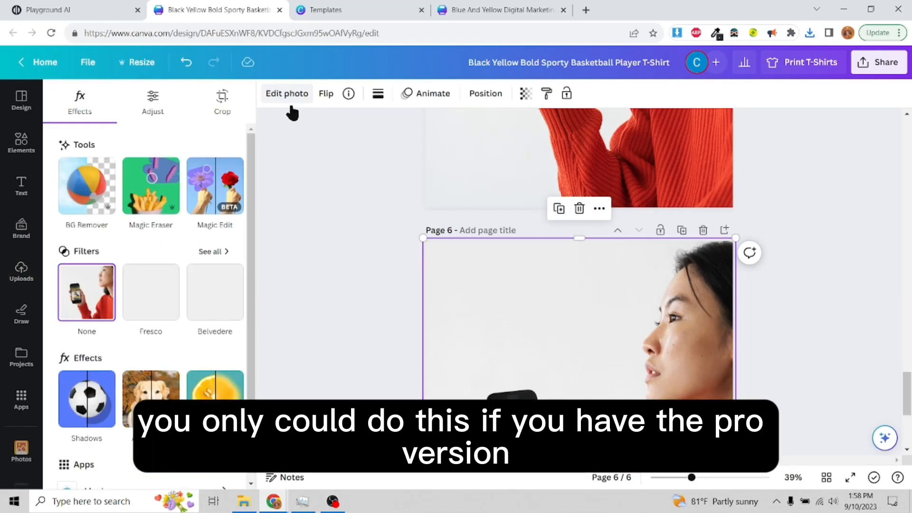
left_click(94, 190)
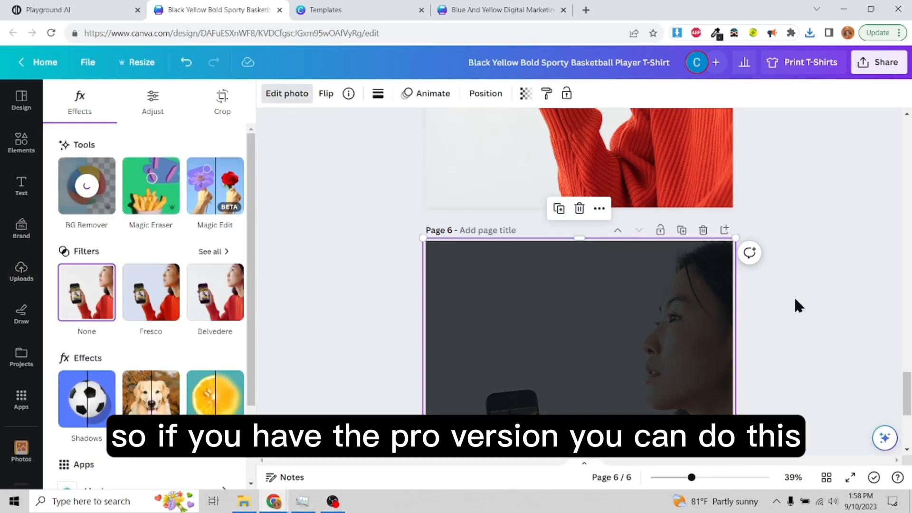
scroll(806, 304, "down", 1)
scroll(801, 297, "down", 1)
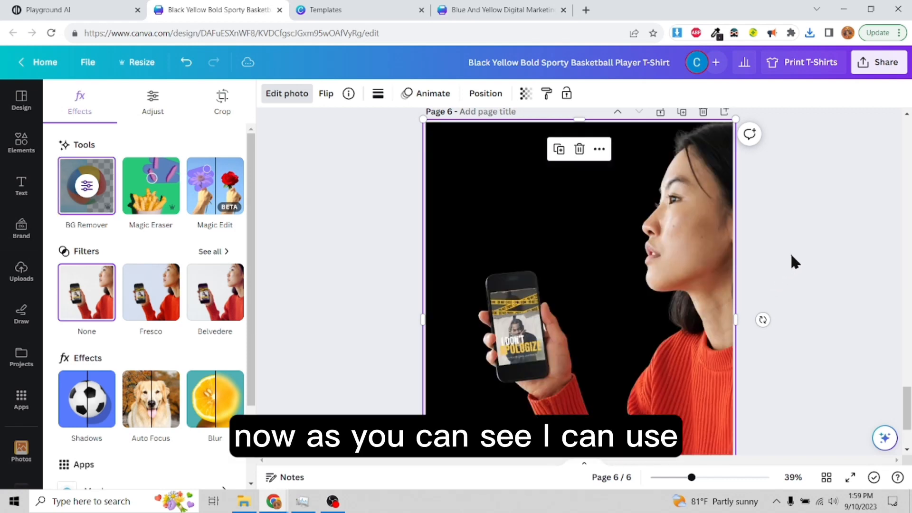
left_click(792, 260)
left_click(330, 276)
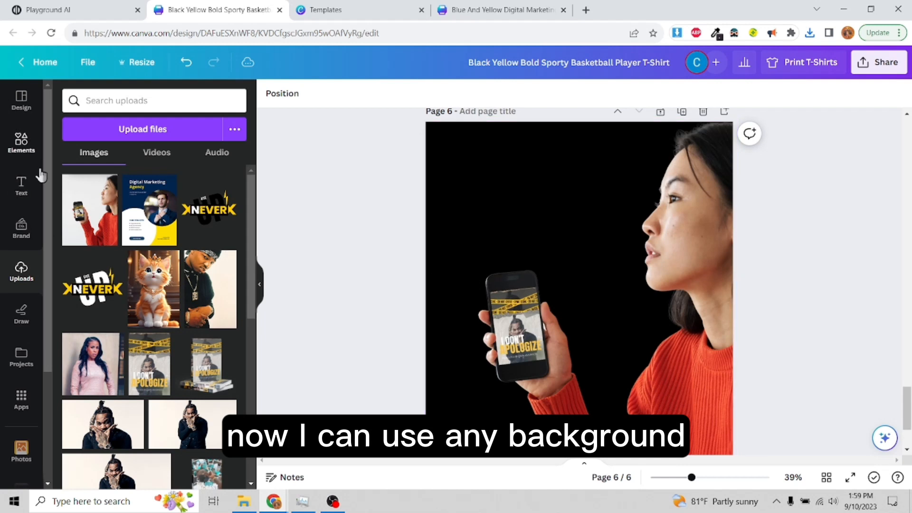
Step: Add the uploaded "I Don't Apologize" book cover to page 6 and make it the page background
left_click_drag(145, 373, 400, 223)
left_click(149, 356)
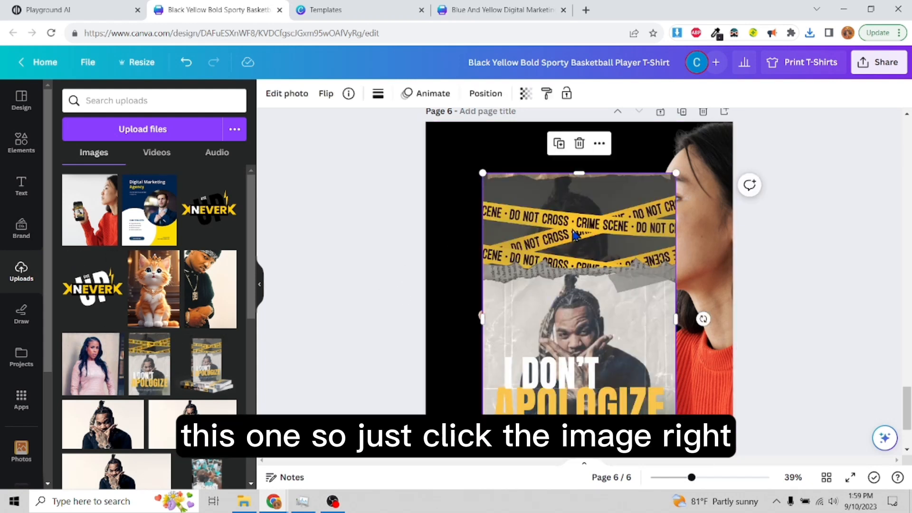
right_click(555, 251)
left_click(655, 411)
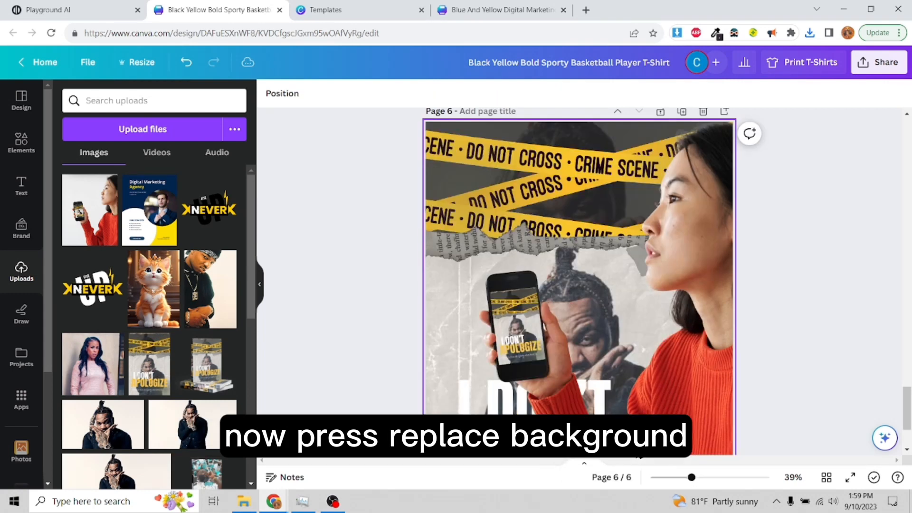
Step: Examine the page 6 composition with the book cover background and compare it with the page 5 mockup
scroll(663, 228, "down", 4)
scroll(580, 250, "up", 3)
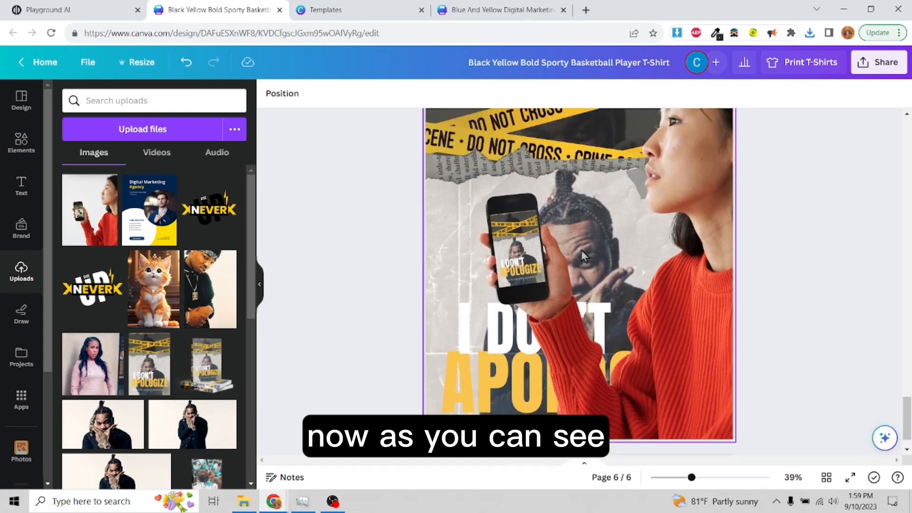
scroll(449, 233, "up", 3)
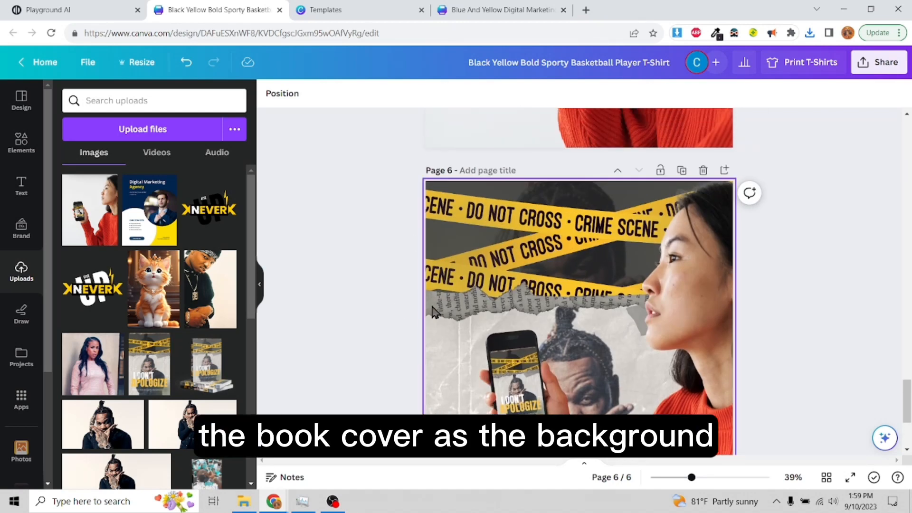
scroll(604, 341, "down", 3)
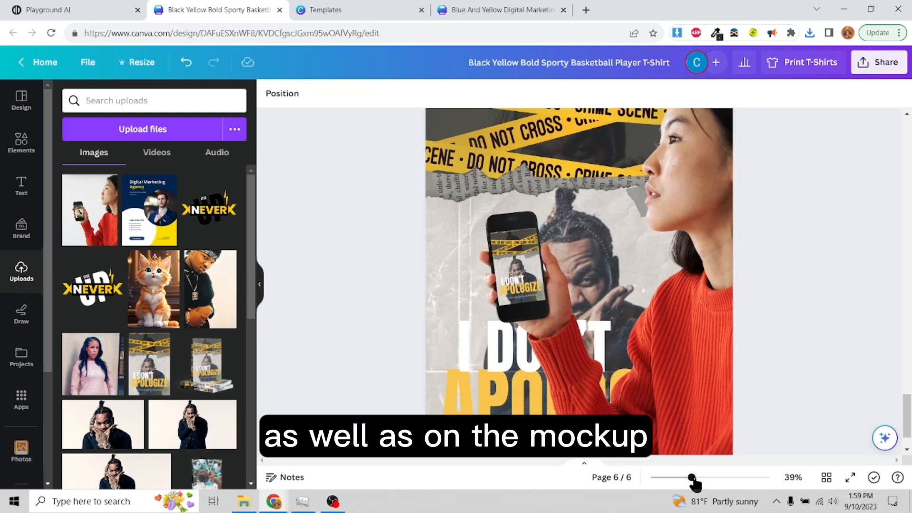
mouse_move(691, 478)
left_mouse_down()
mouse_move(705, 479)
mouse_move(684, 477)
left_mouse_up()
scroll(771, 286, "up", 2)
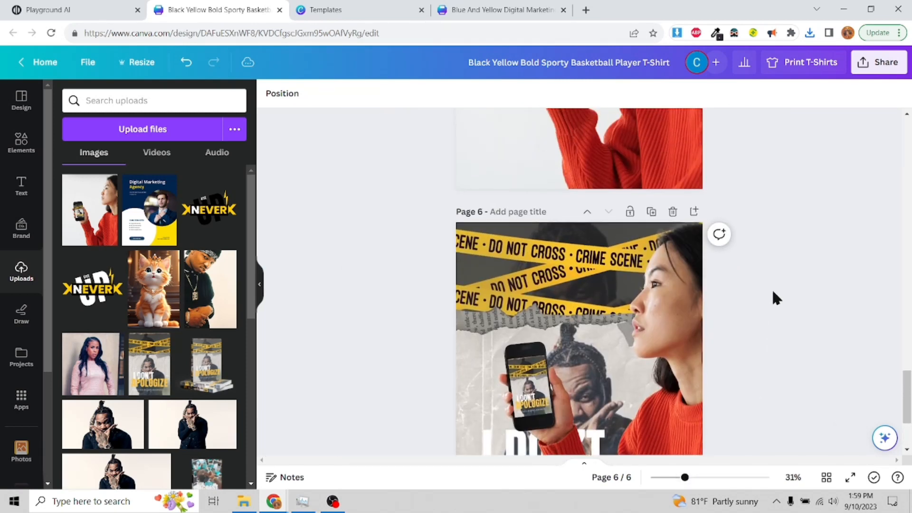
scroll(771, 298, "up", 5)
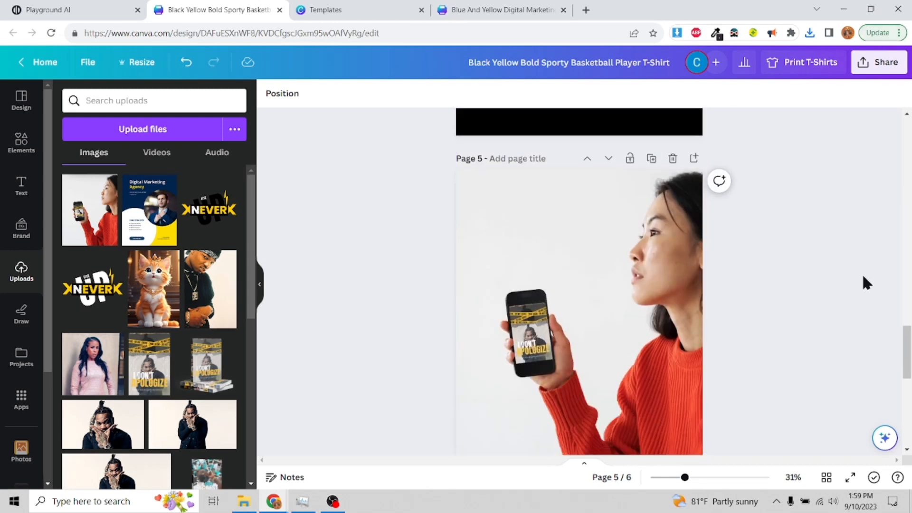
scroll(352, 244, "down", 5)
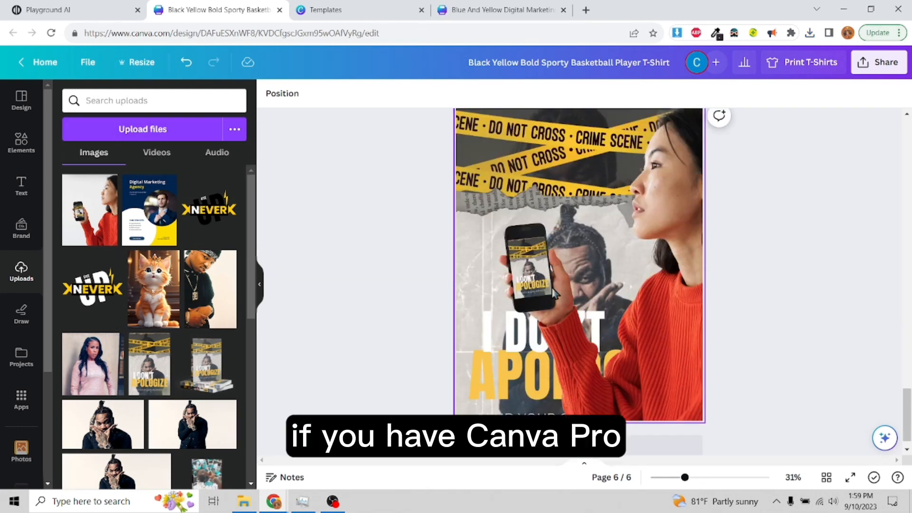
left_click(591, 297)
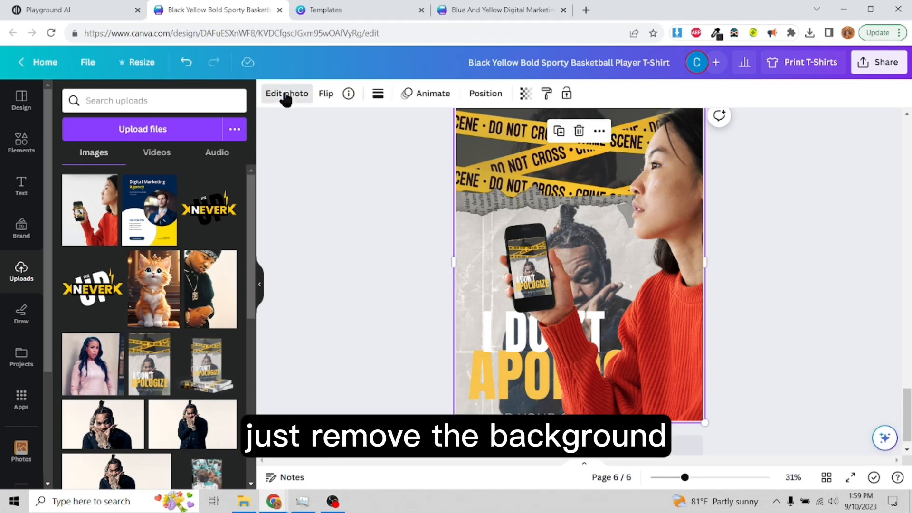
left_click(286, 93)
left_click(351, 226)
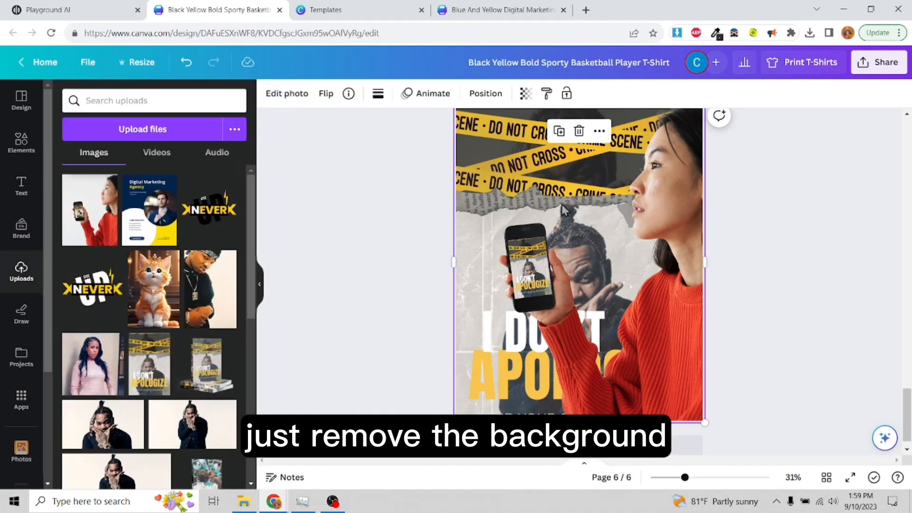
left_click(141, 345)
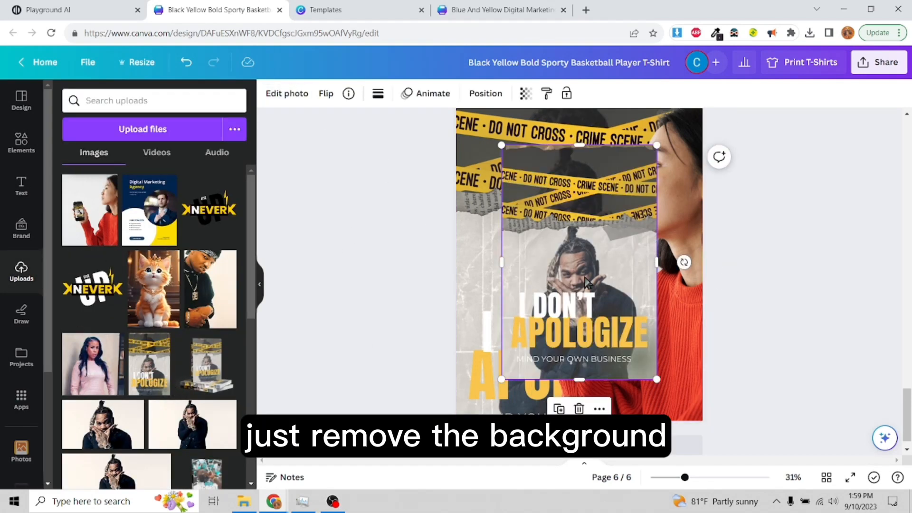
right_click(594, 278)
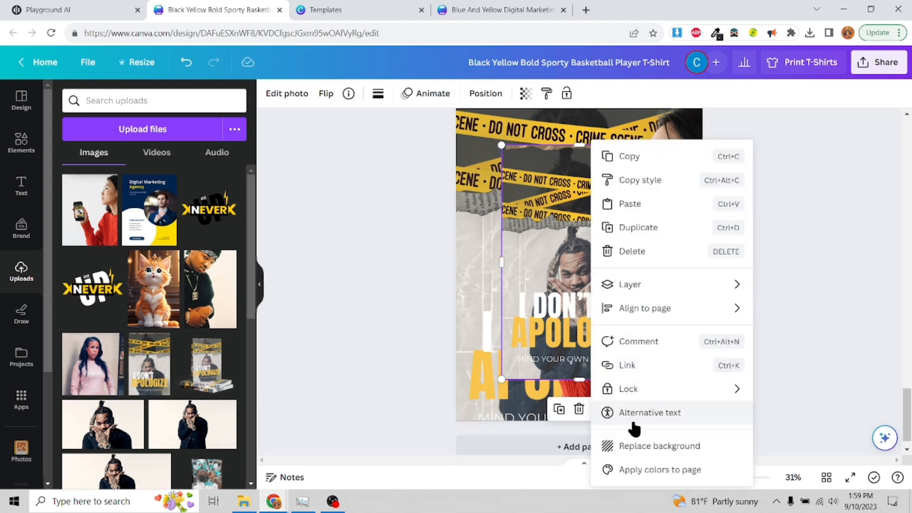
left_click(846, 270)
left_click(619, 265)
key("Delete")
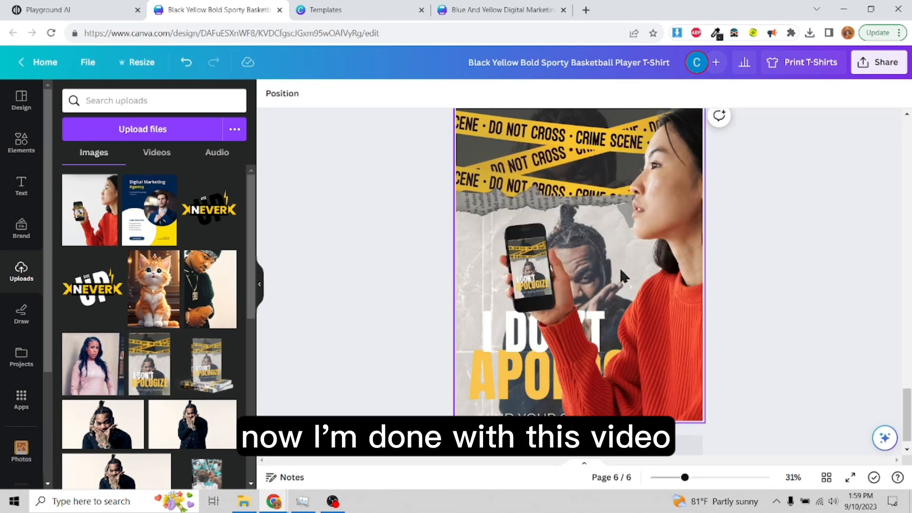